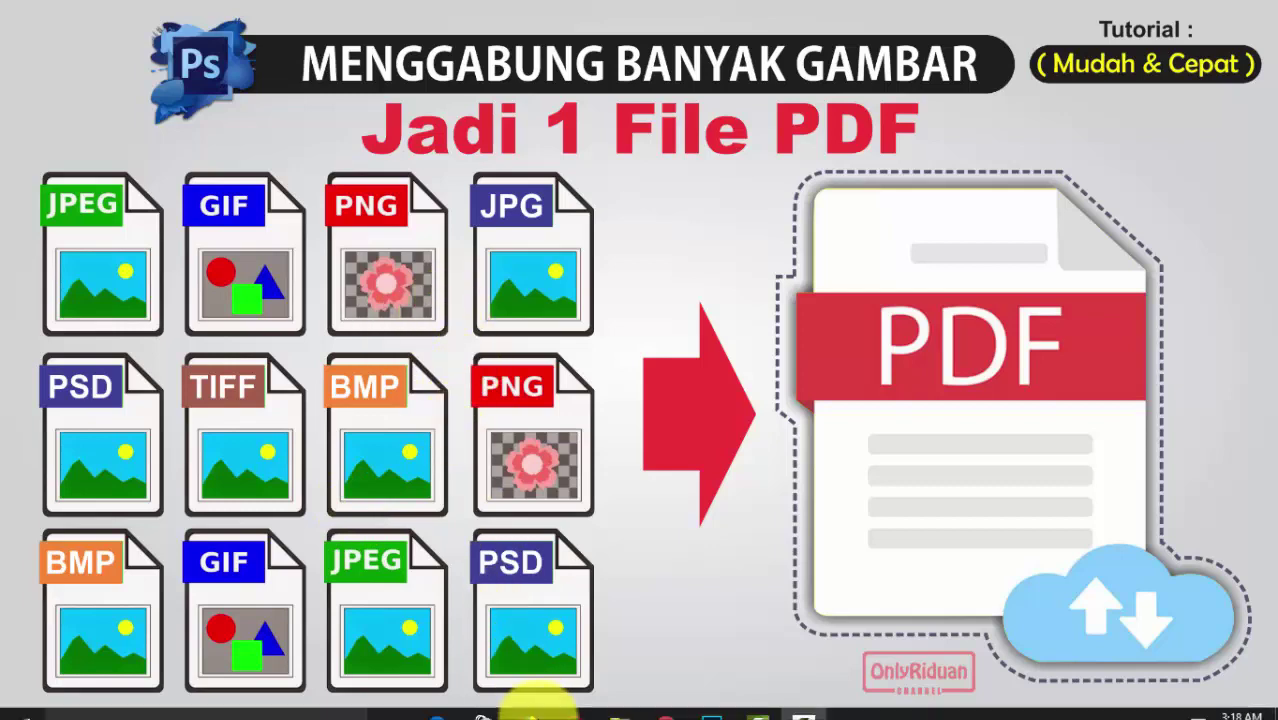
- Open File Explorer at Pictures > SK to show its five image files
click(628, 701)
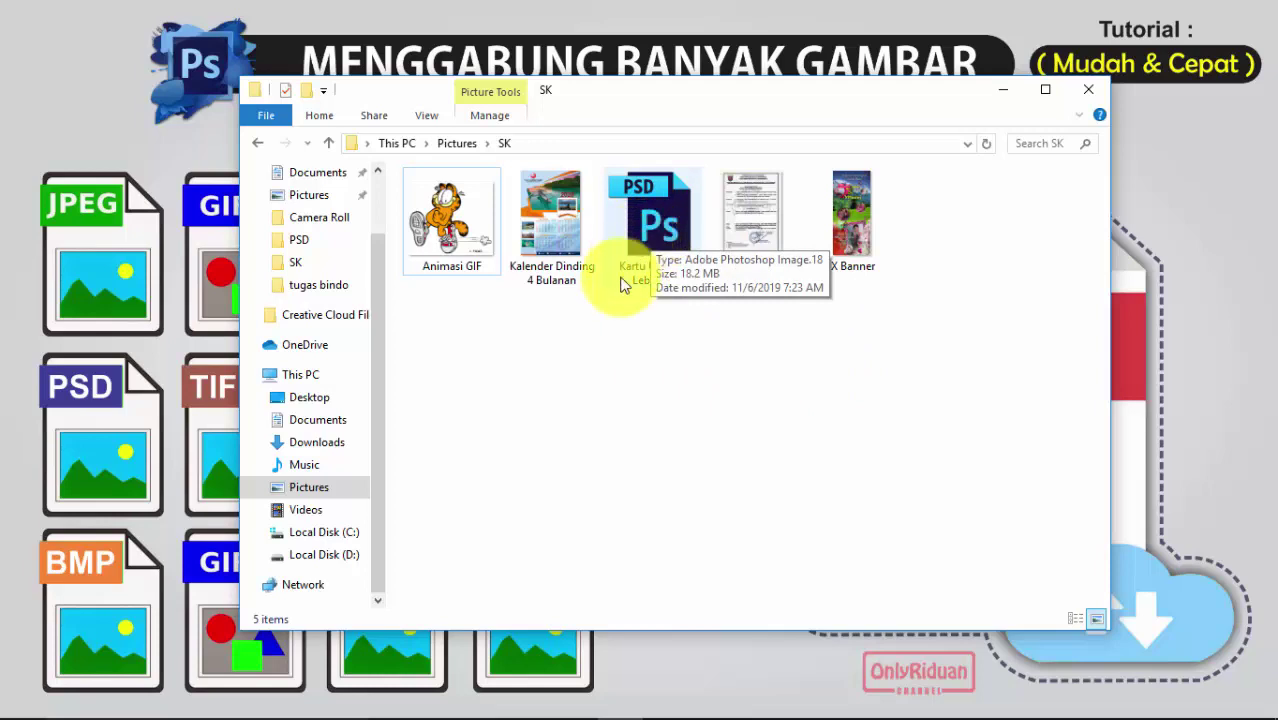
mouse_move(751, 215)
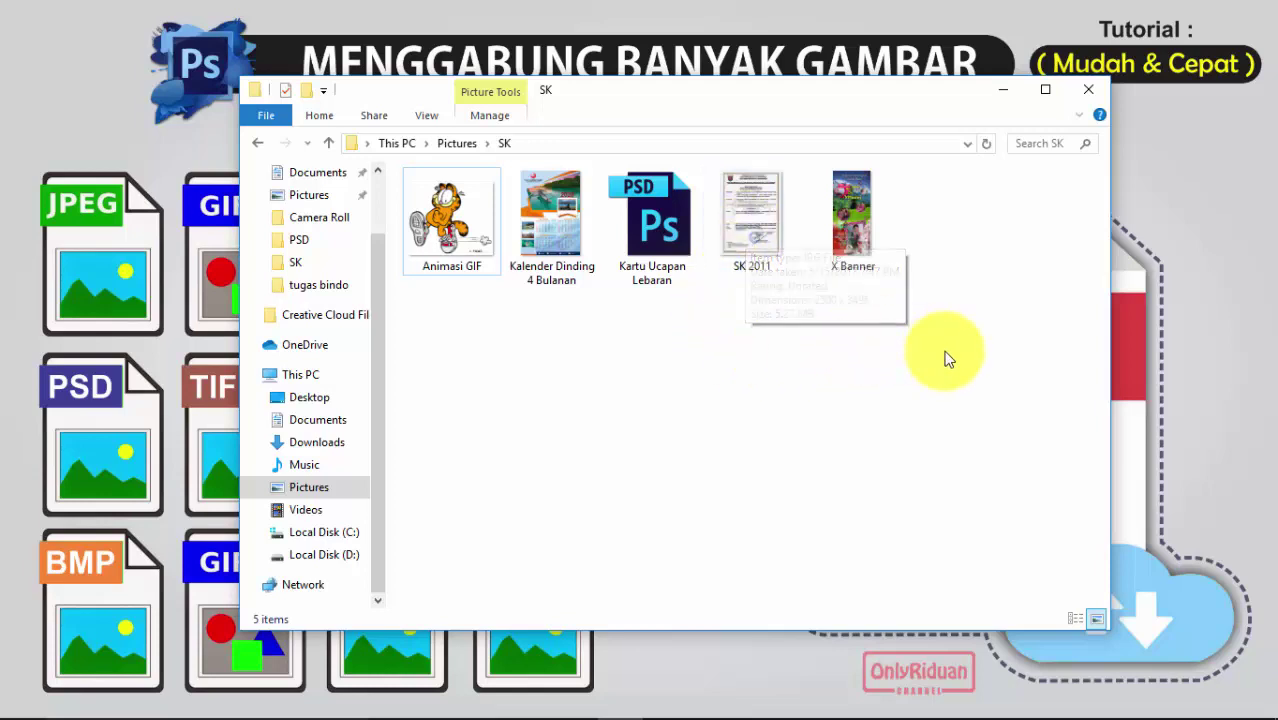
- Select all five SK files, from Animasi GIF to X Banner
drag(948, 358, 440, 220)
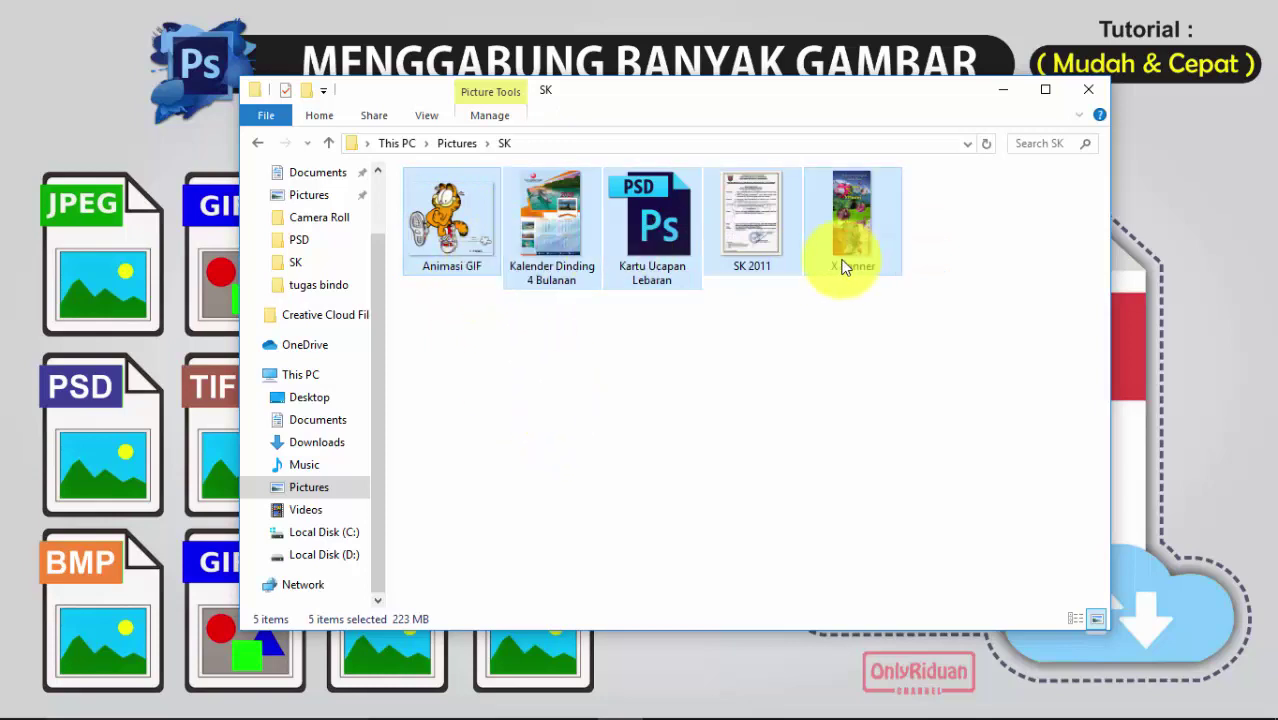
- Check the five files' Properties (223 MB total), then minimize Explorer and close Properties
right_click(548, 218)
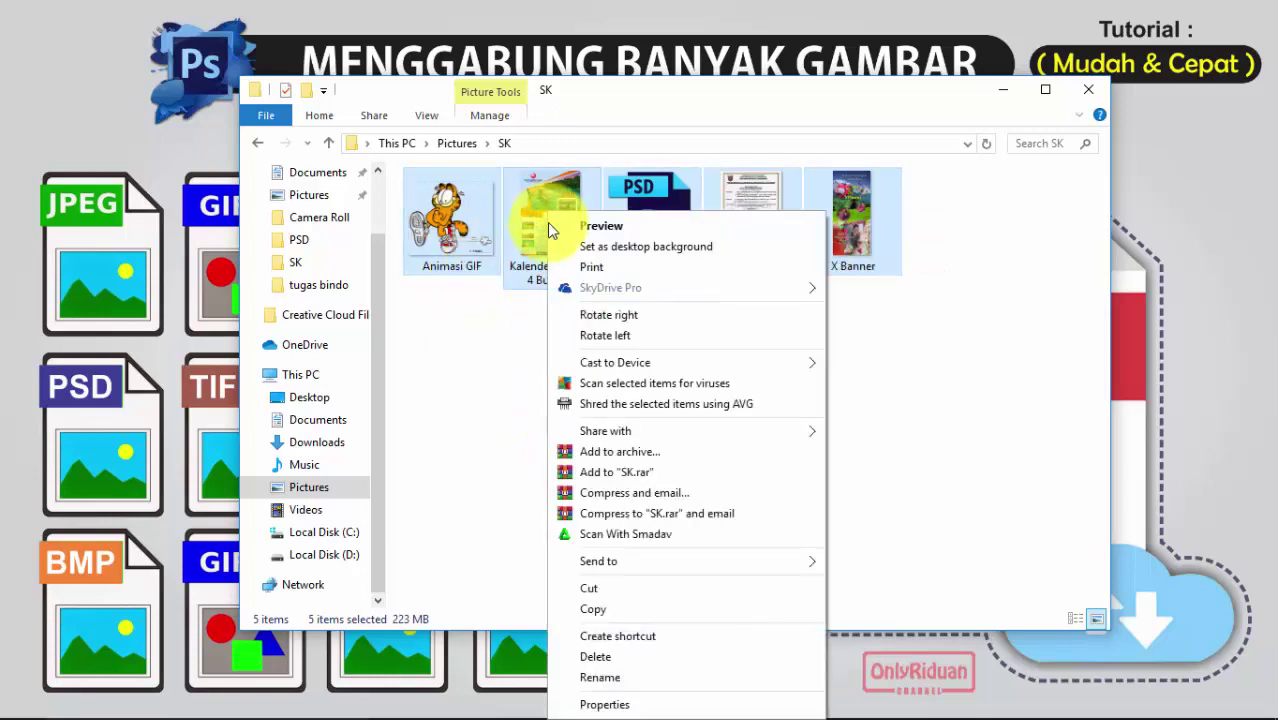
click(600, 704)
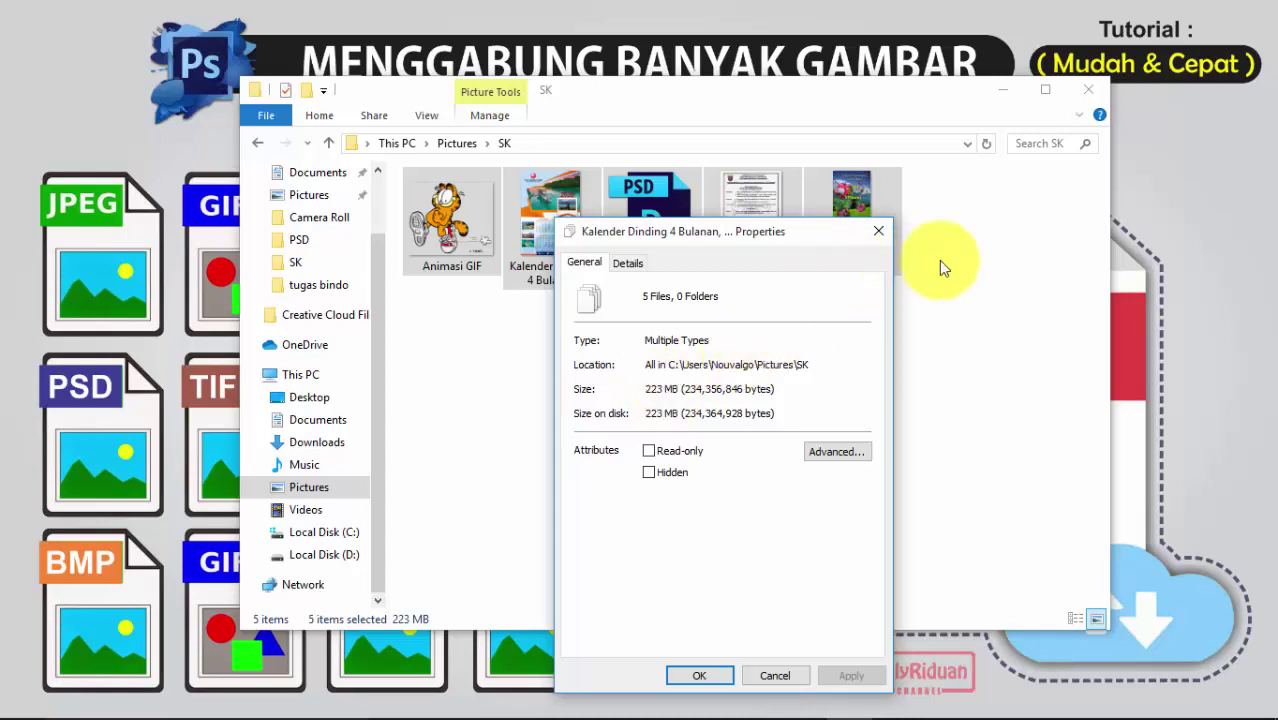
click(990, 268)
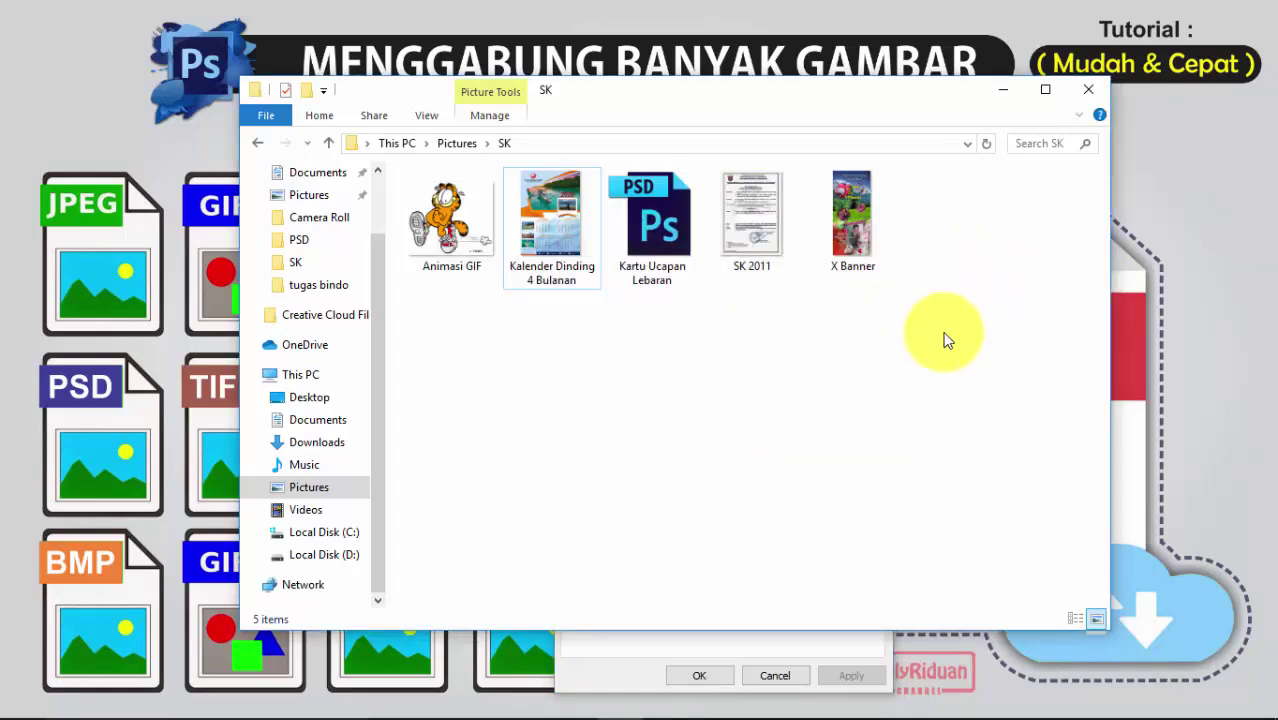
drag(955, 330, 443, 245)
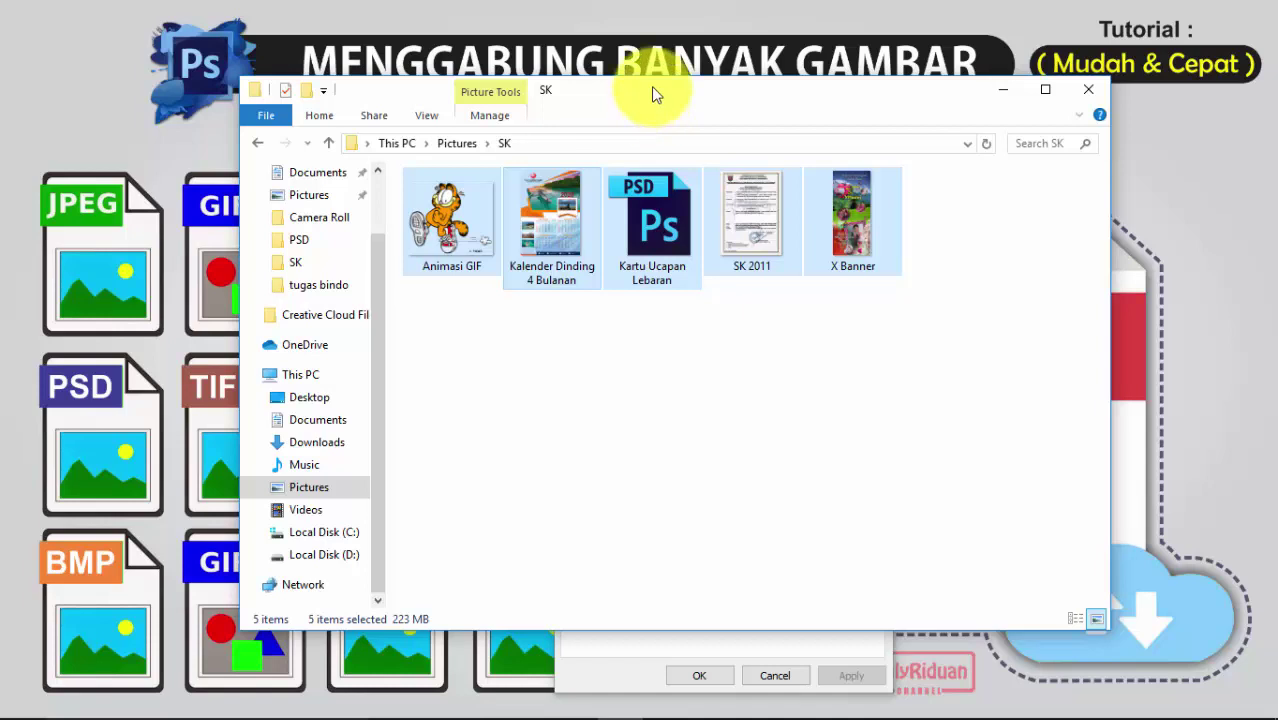
drag(645, 94, 603, 121)
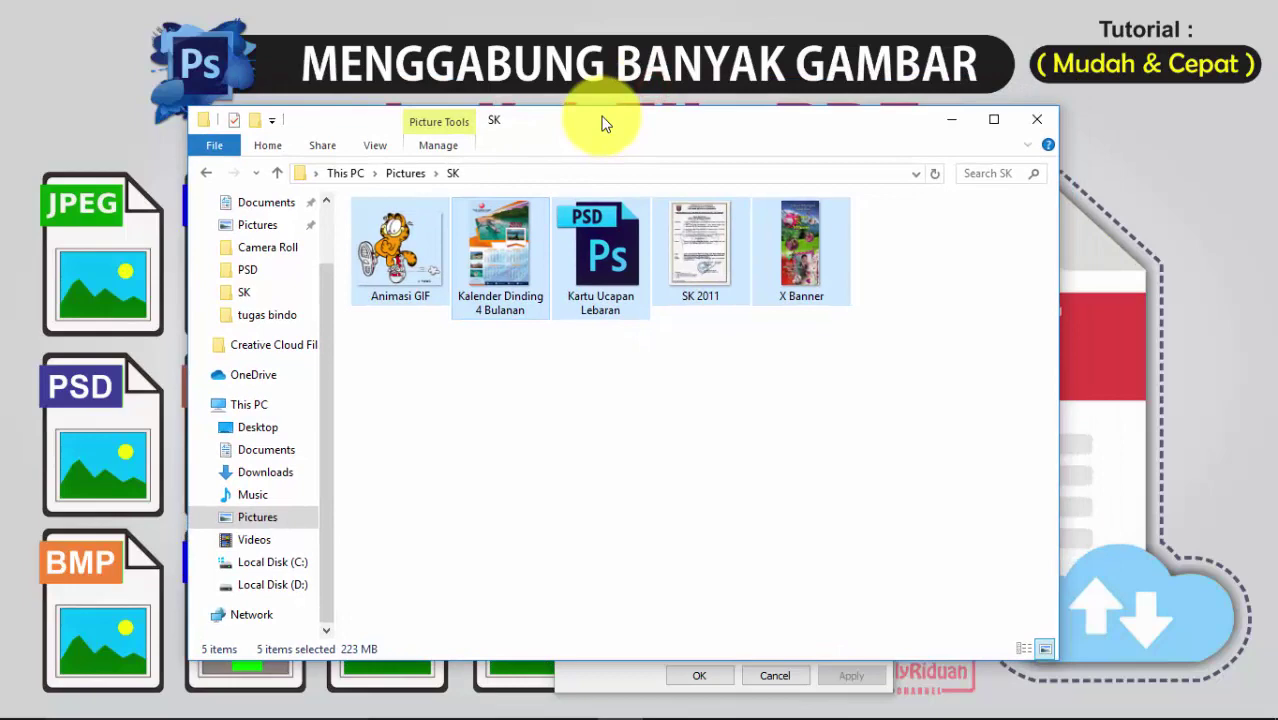
click(955, 121)
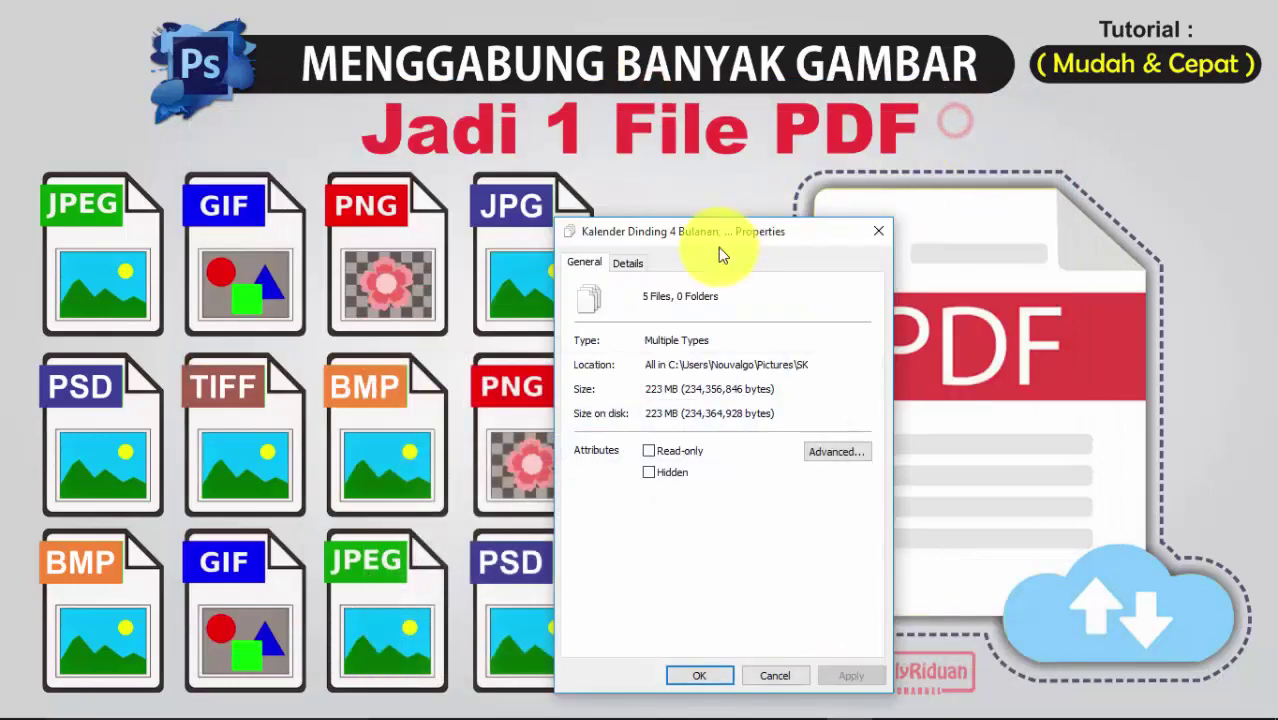
click(878, 235)
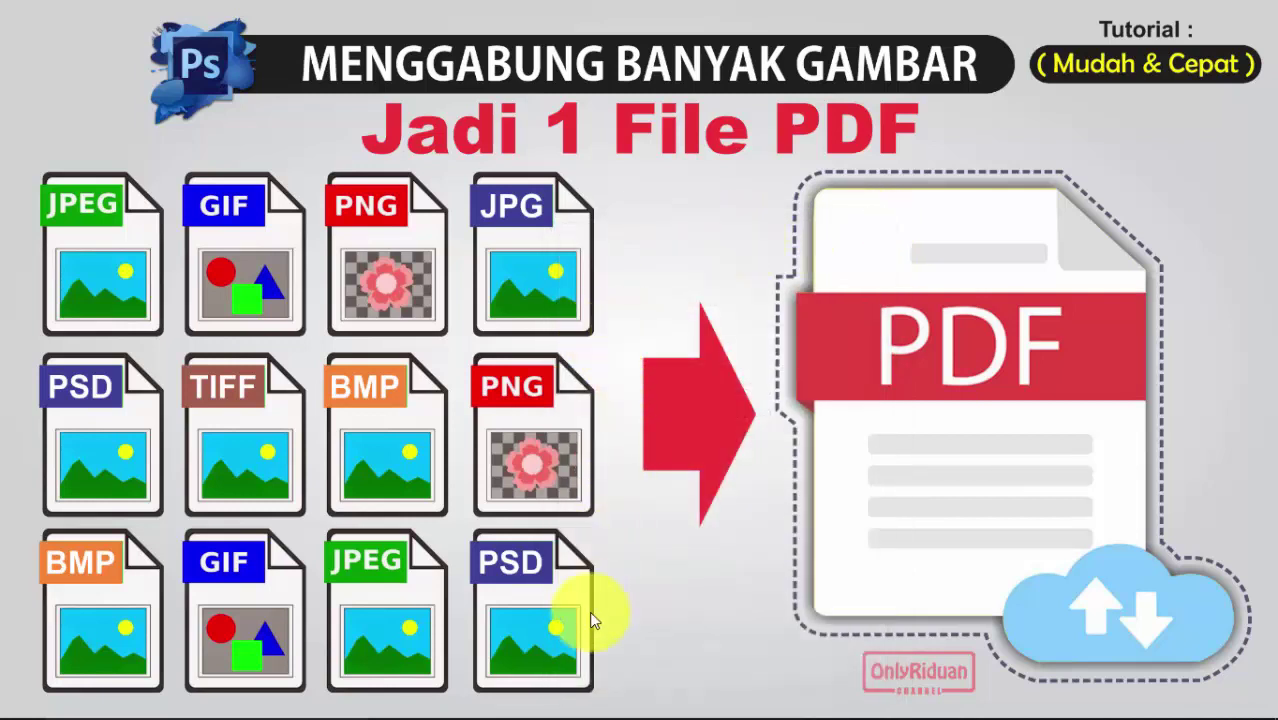
- Read through the TutoRiduan merge-images-to-PDF article in Chrome, then minimize the browser
mouse_move(667, 717)
click(667, 704)
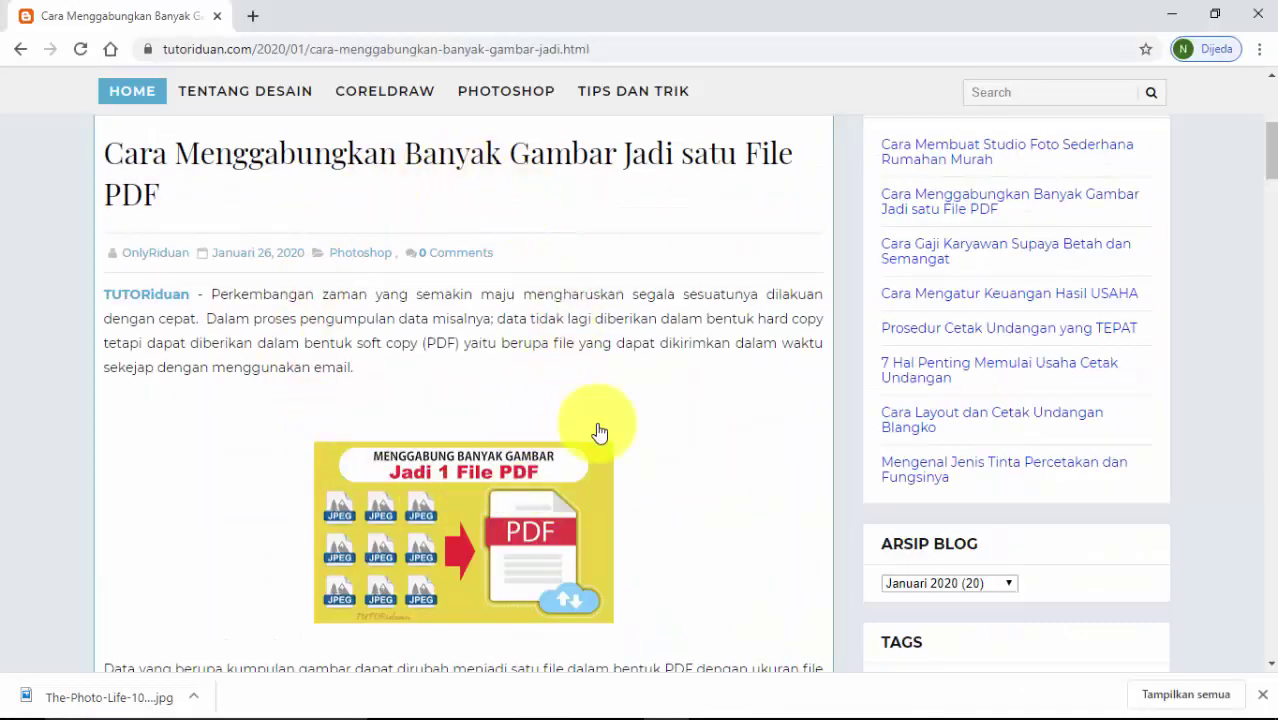
scroll(640, 410, down, 1)
scroll(636, 401, down, 3)
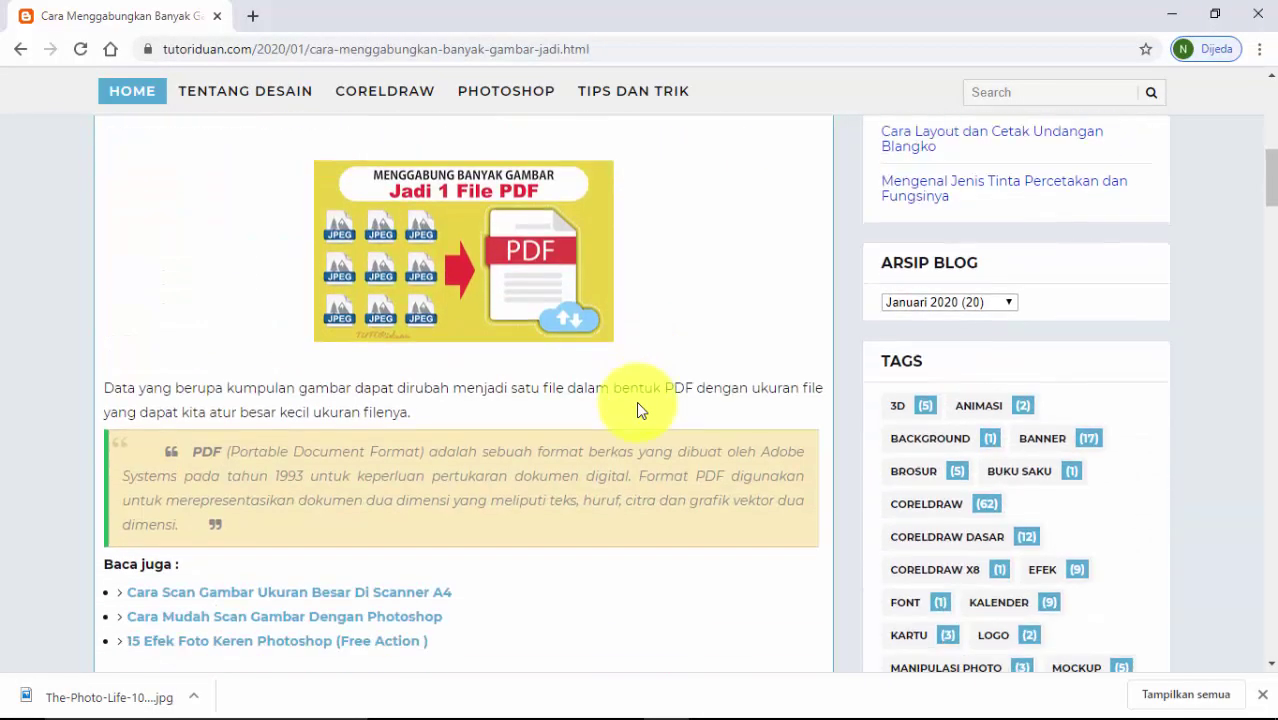
scroll(612, 370, down, 2)
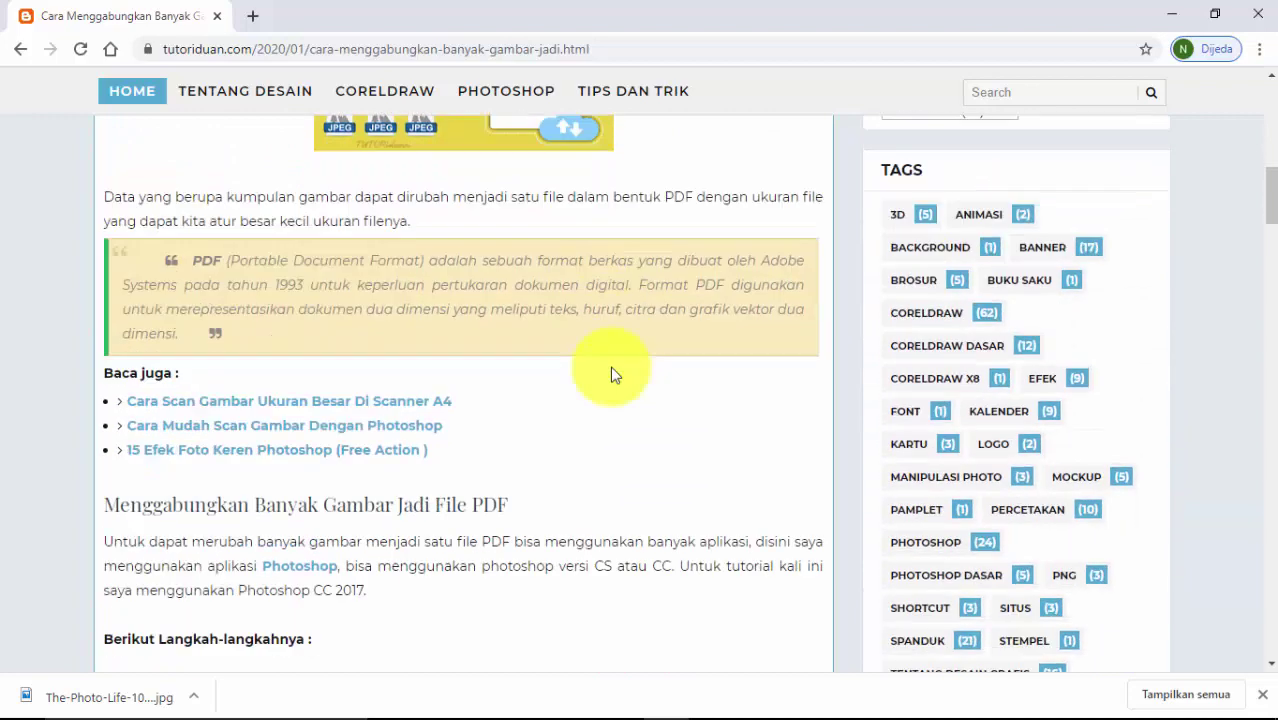
scroll(612, 370, down, 2)
scroll(612, 370, down, 2)
scroll(612, 370, down, 2)
scroll(613, 373, down, 1)
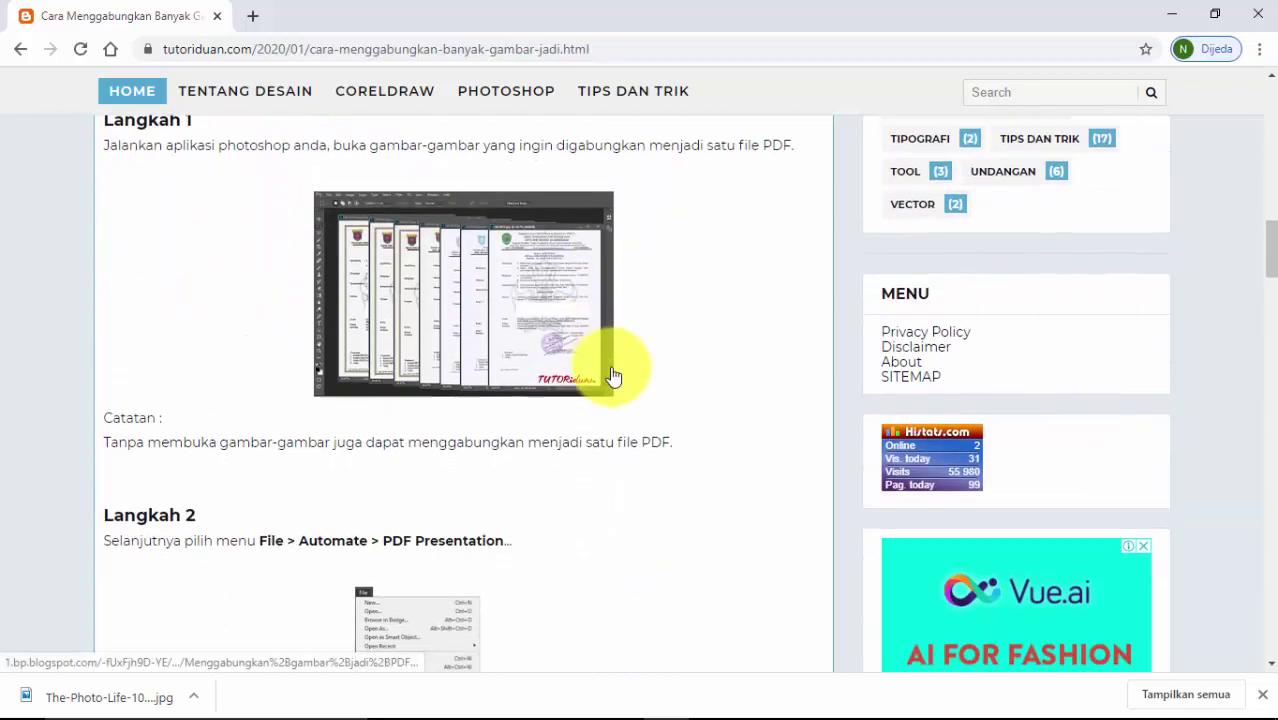
scroll(613, 373, down, 2)
scroll(613, 373, down, 3)
scroll(614, 374, down, 1)
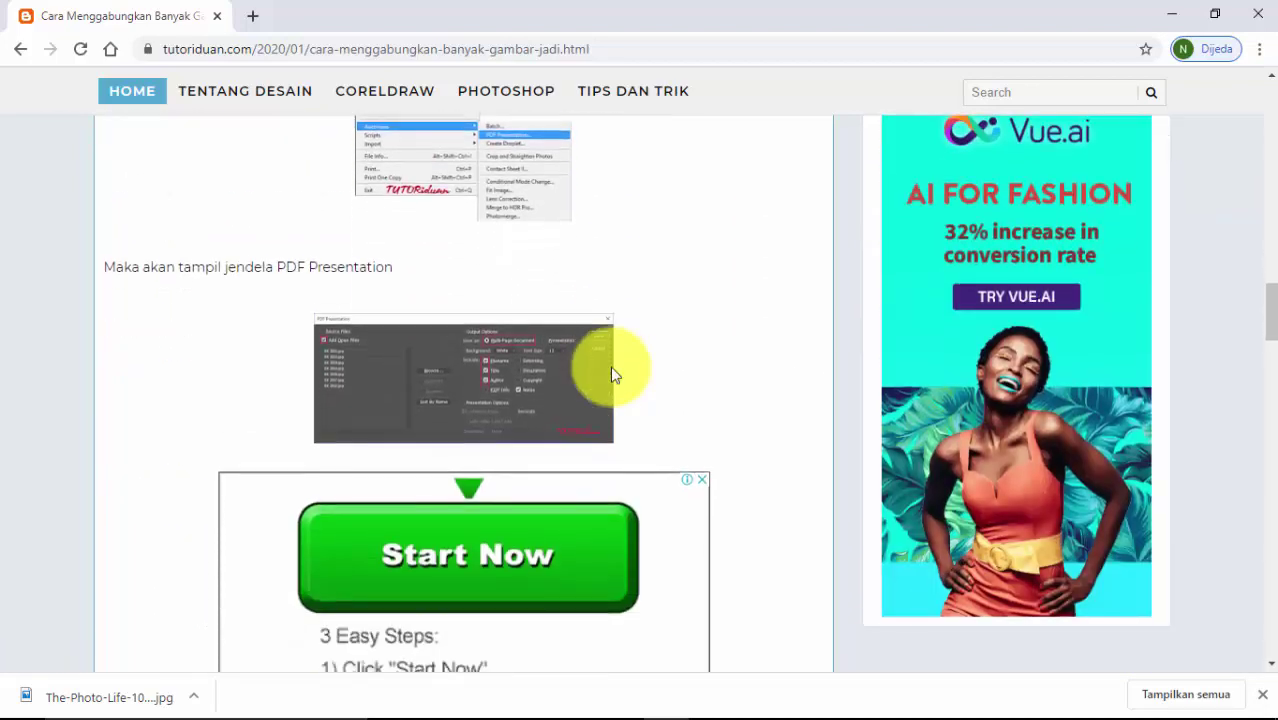
scroll(614, 374, down, 3)
scroll(614, 374, down, 1)
scroll(614, 374, down, 3)
scroll(614, 374, down, 2)
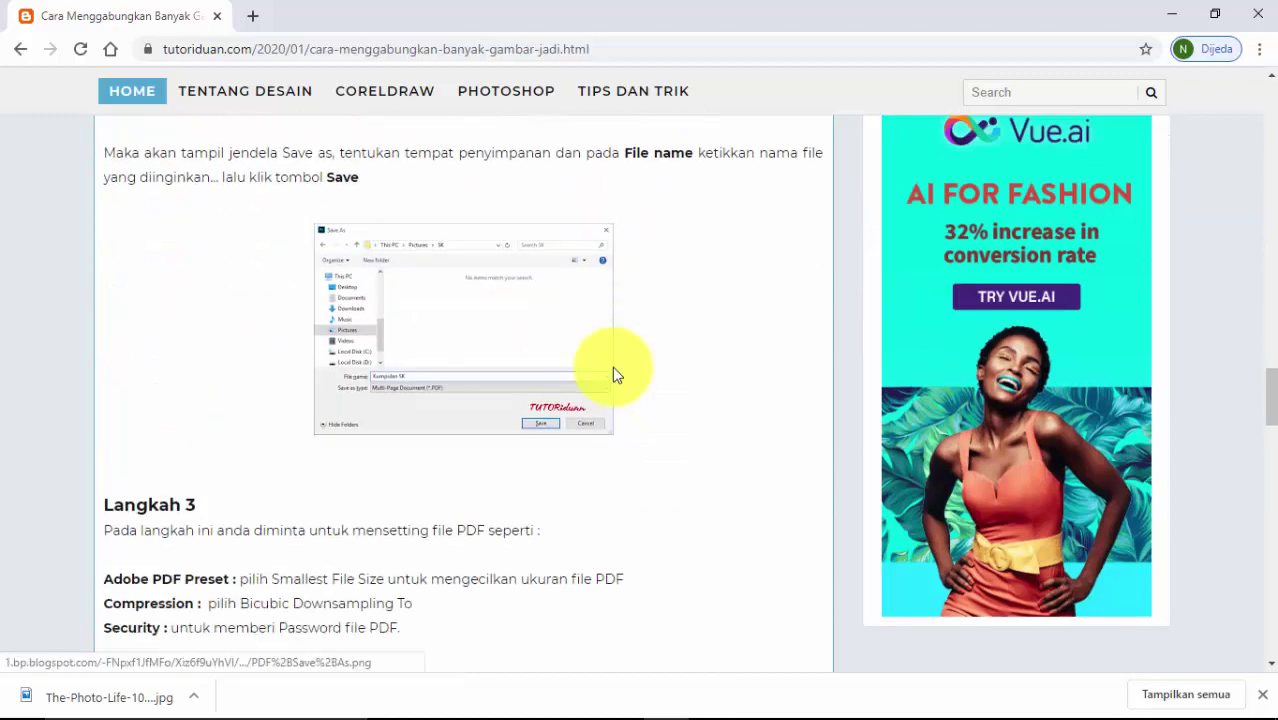
scroll(614, 374, down, 1)
scroll(614, 370, down, 1)
scroll(614, 370, down, 2)
scroll(616, 367, down, 1)
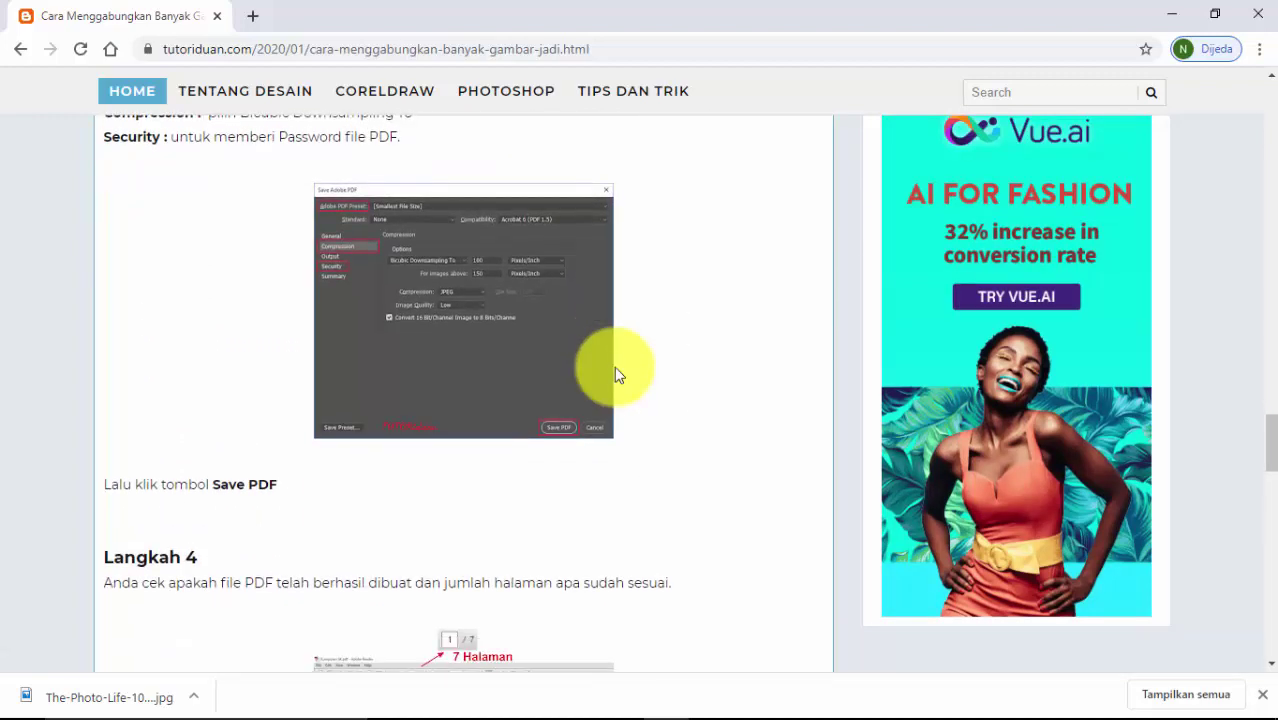
scroll(616, 367, down, 2)
scroll(616, 367, down, 2)
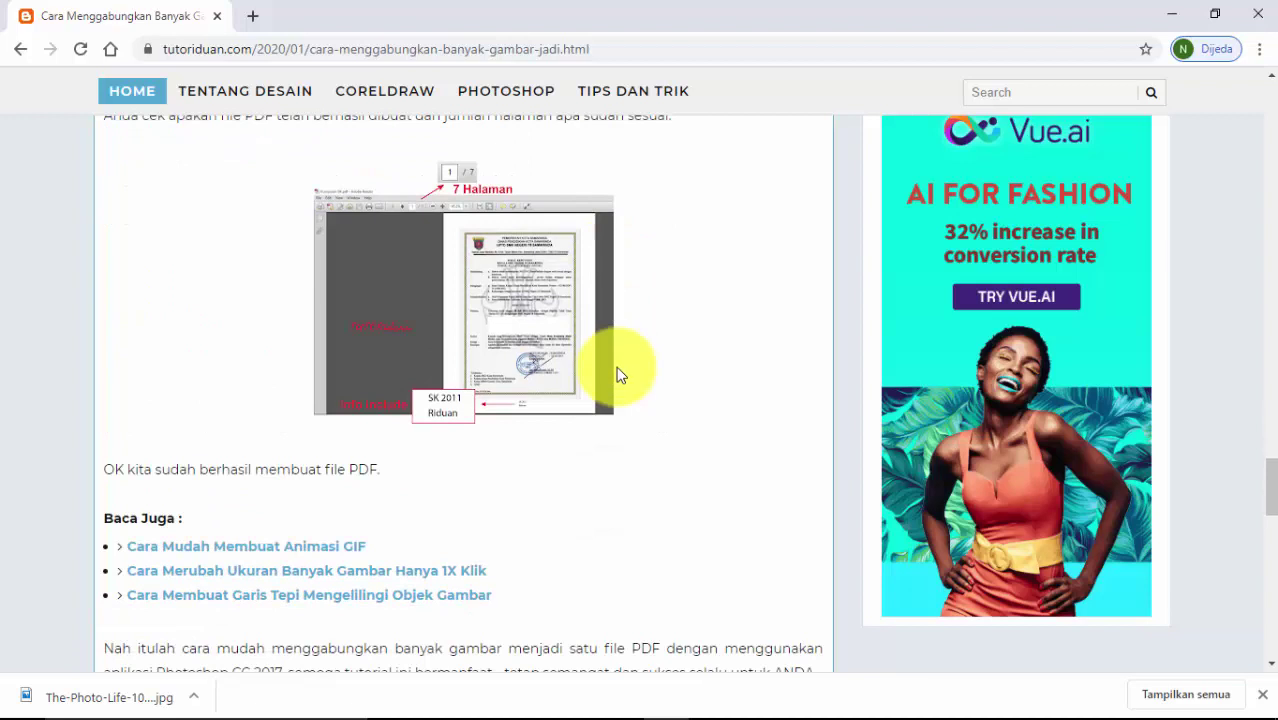
scroll(616, 370, up, 1)
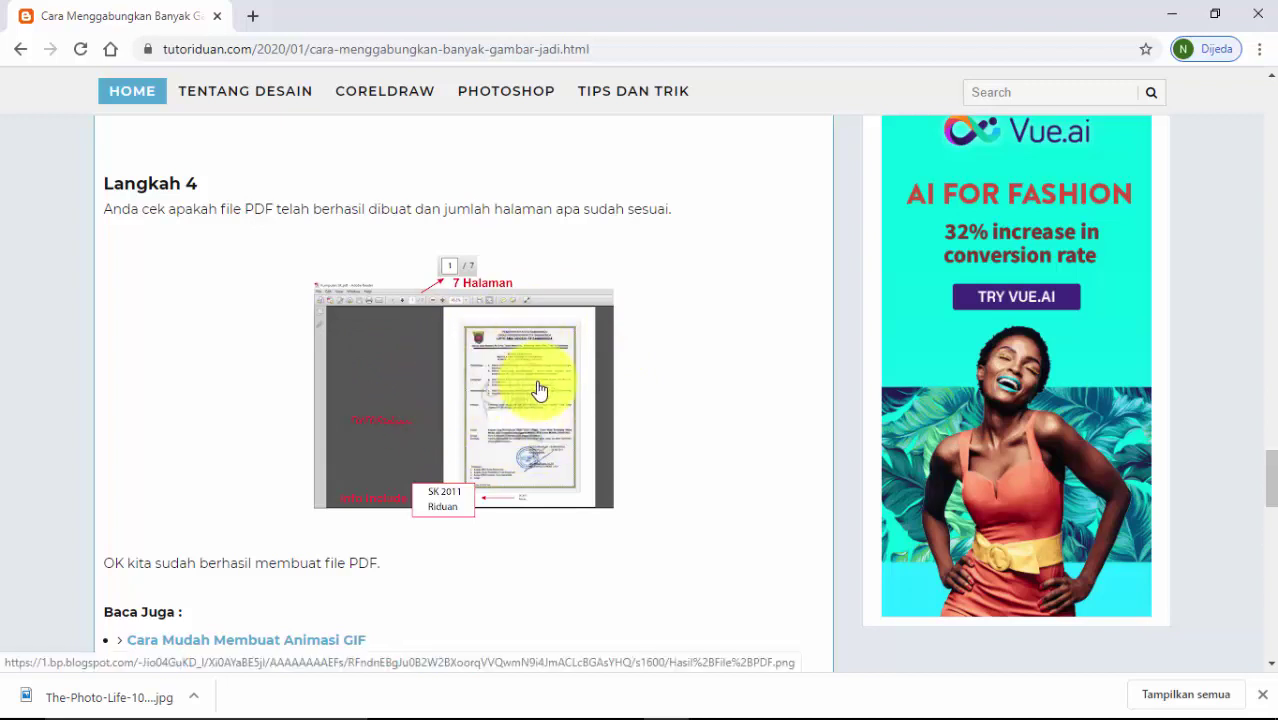
scroll(545, 315, up, 4)
scroll(543, 300, up, 3)
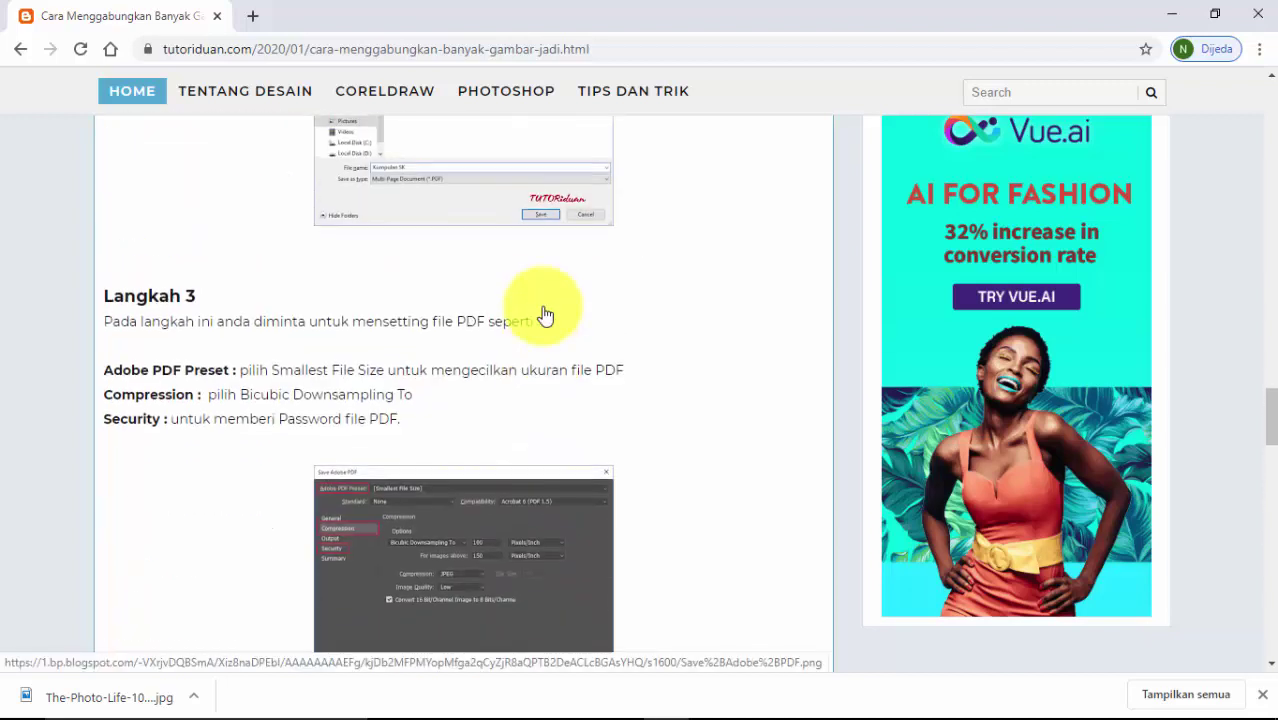
scroll(543, 300, up, 3)
scroll(530, 300, up, 3)
scroll(513, 299, up, 3)
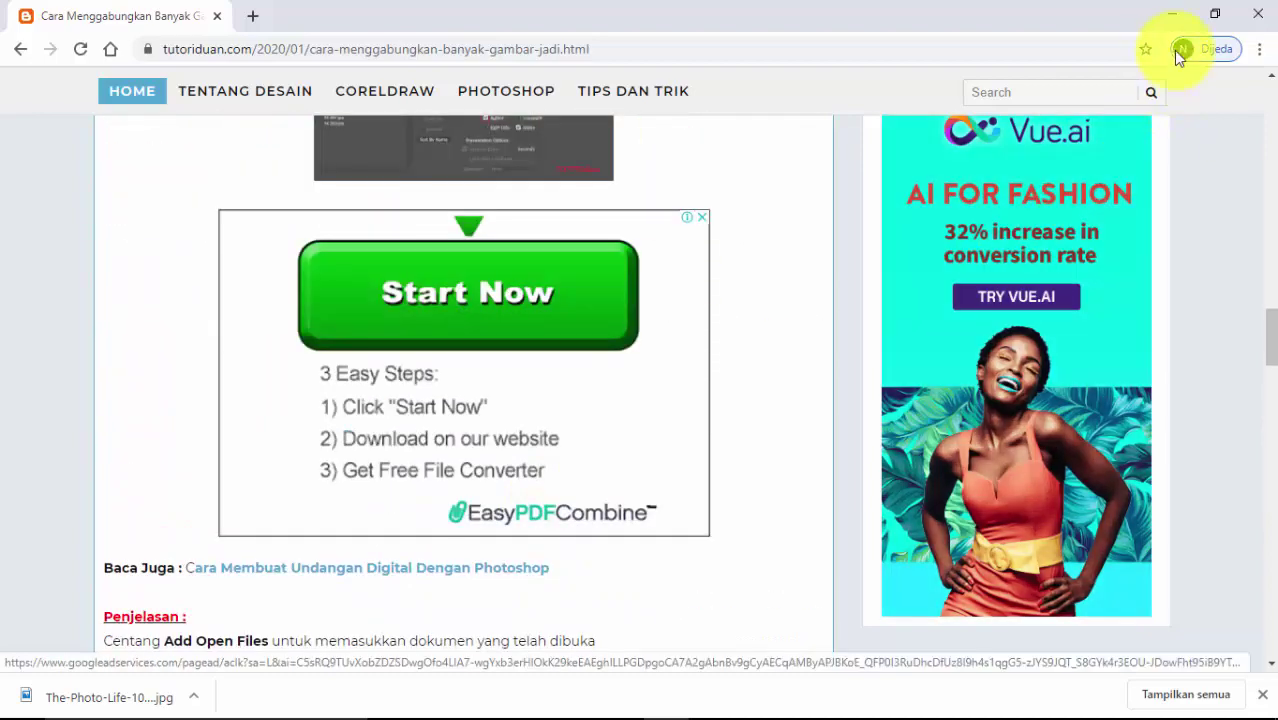
click(1171, 14)
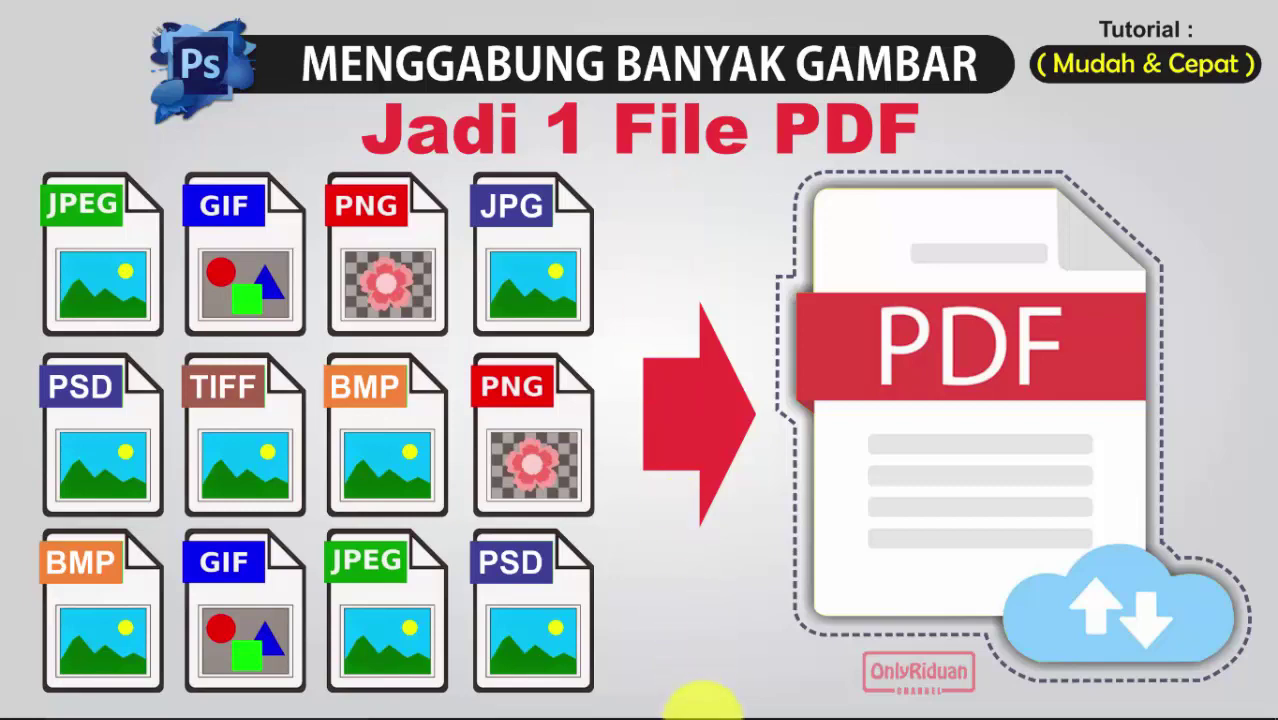
- Switch to Photoshop with the Kalender Dinding 4 Bulanan.tif calendar as active document
click(718, 703)
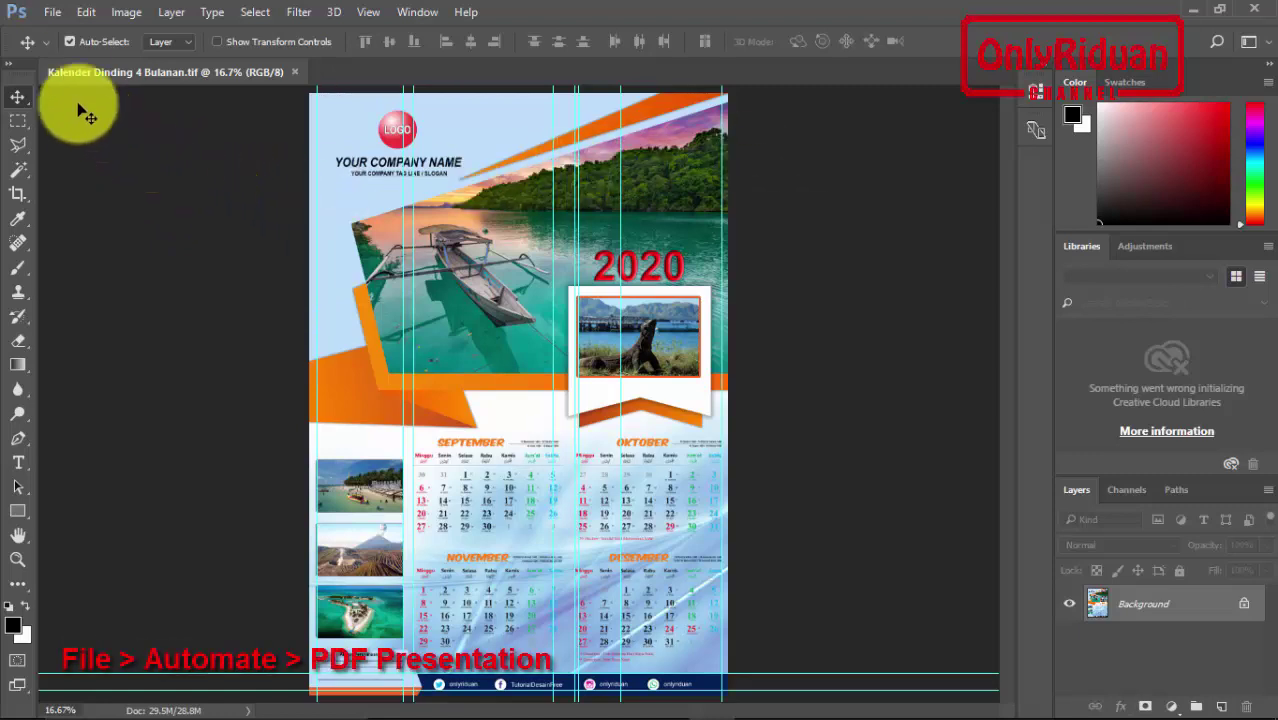
- Open File > Automate > PDF Presentation, leaving open files out of the source list
click(48, 14)
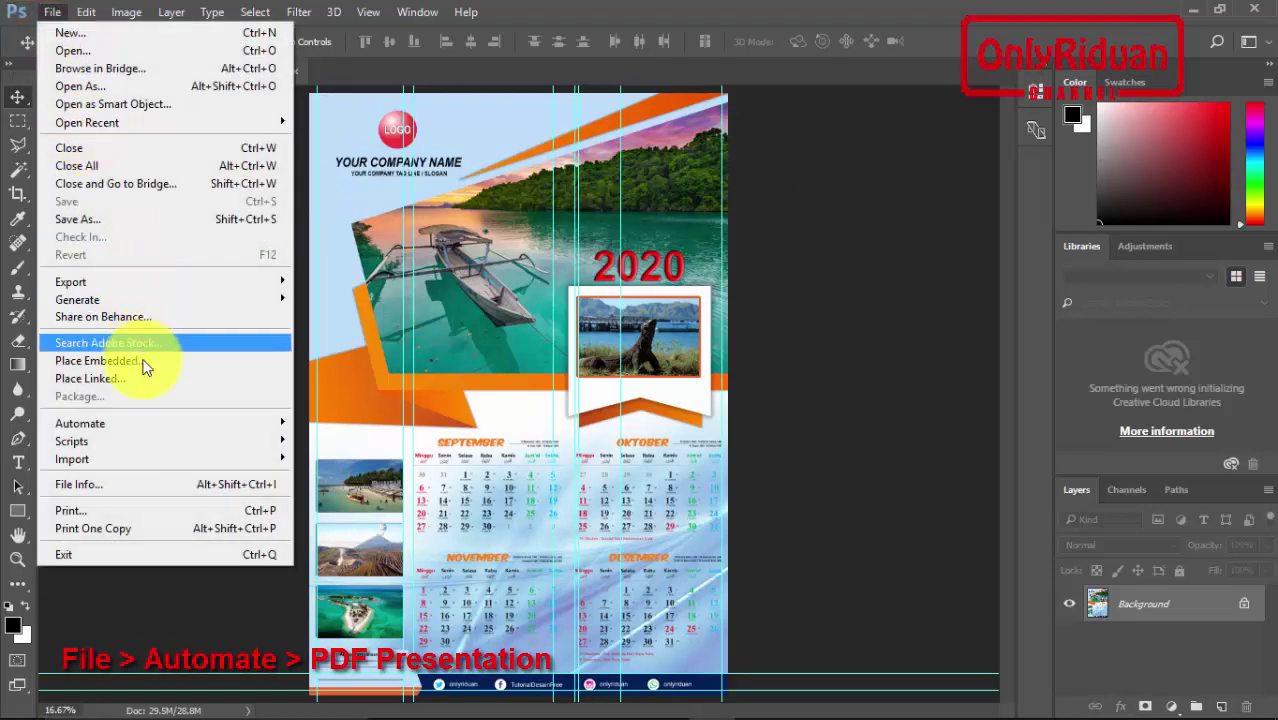
mouse_move(80, 423)
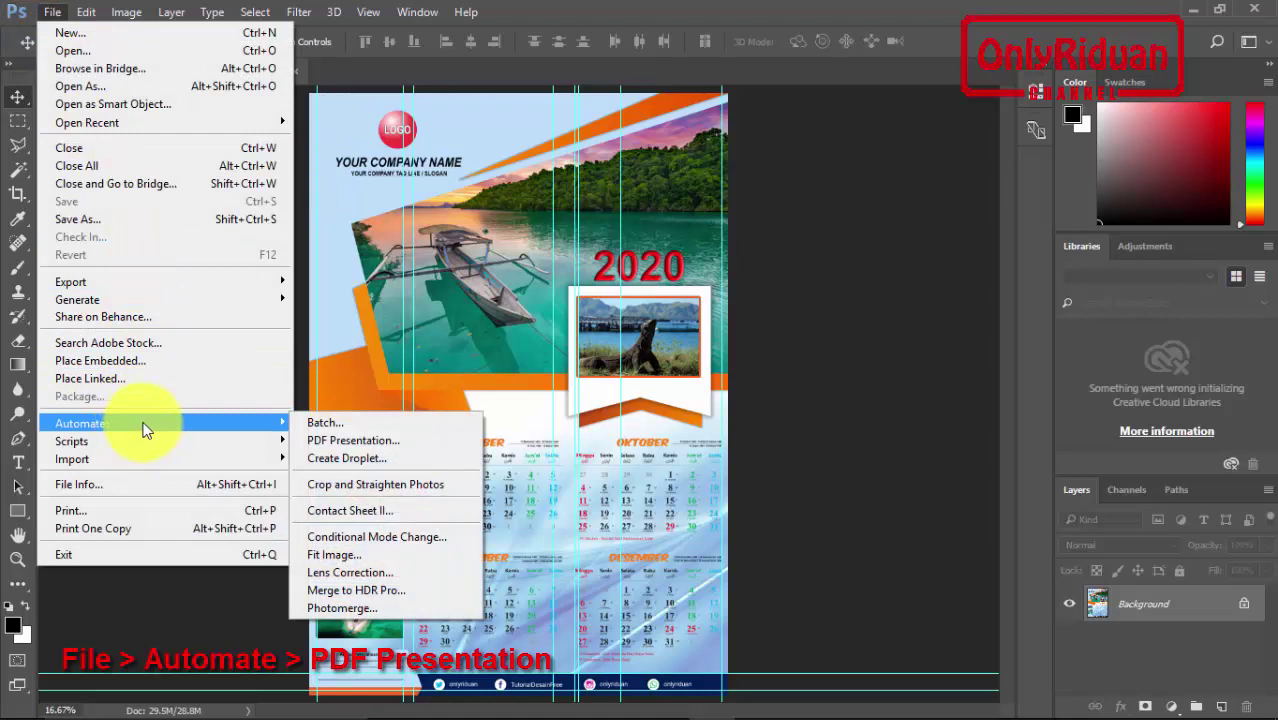
click(355, 440)
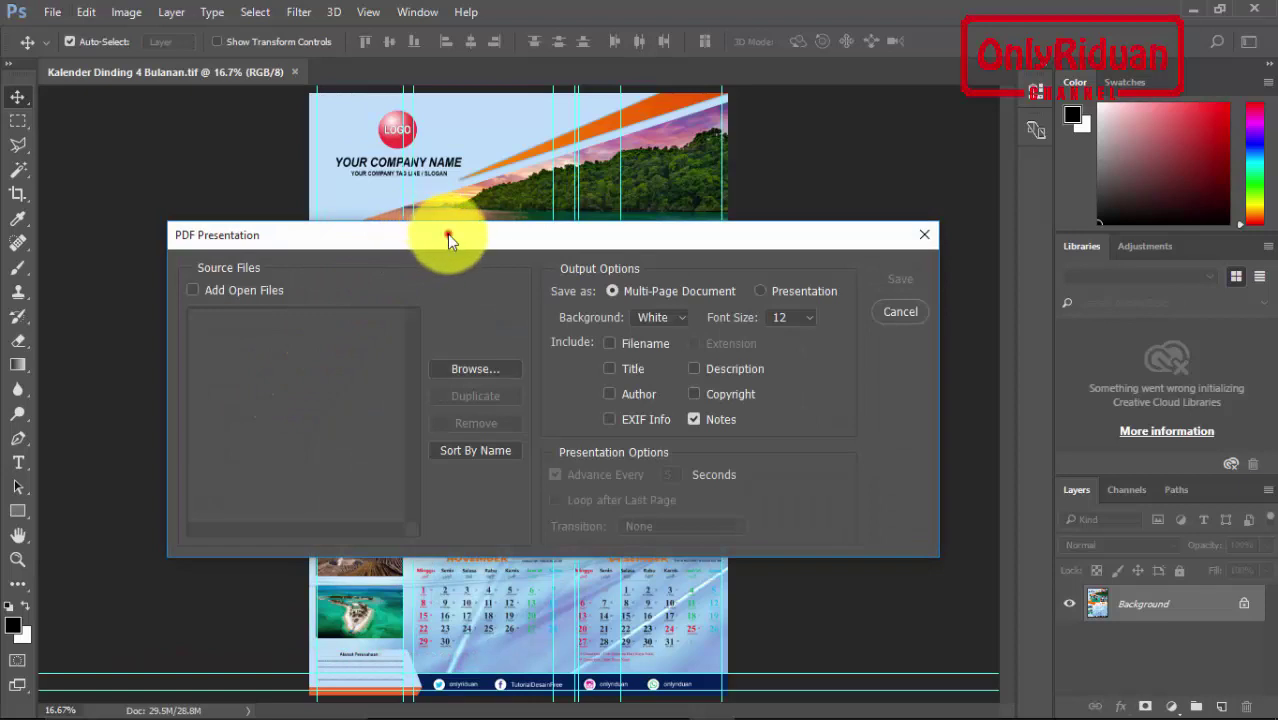
drag(448, 236, 409, 213)
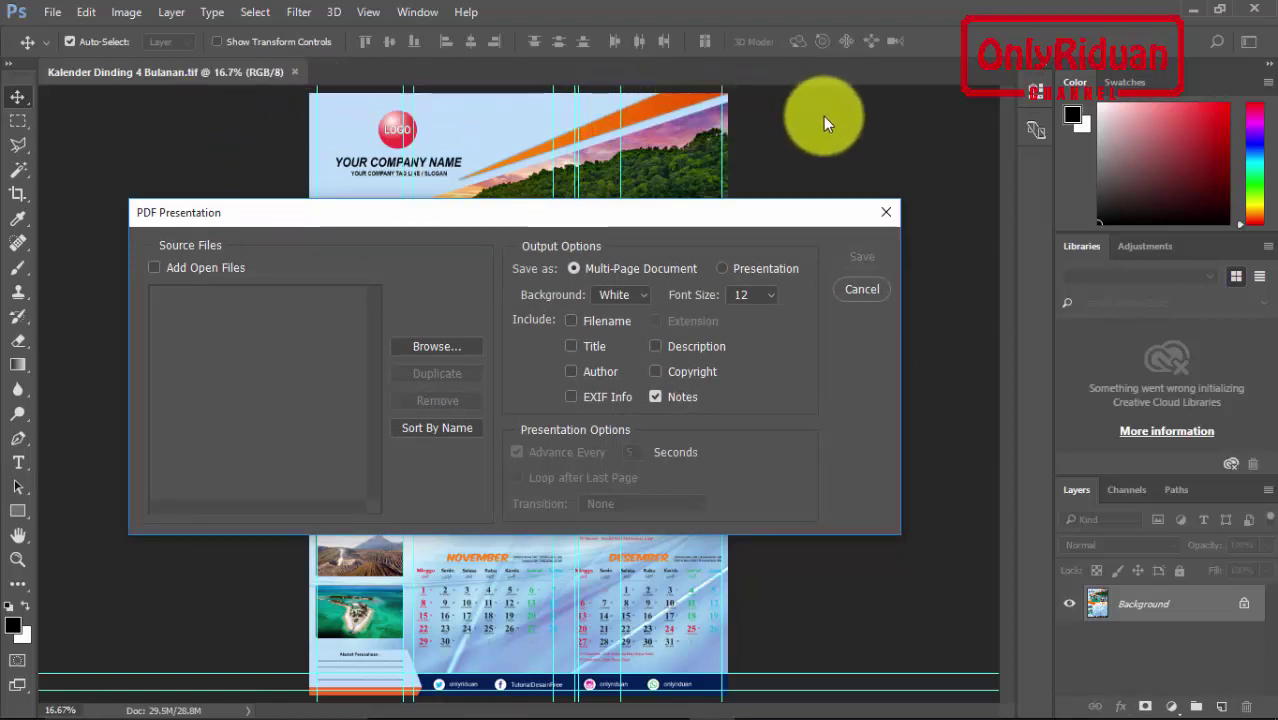
click(156, 268)
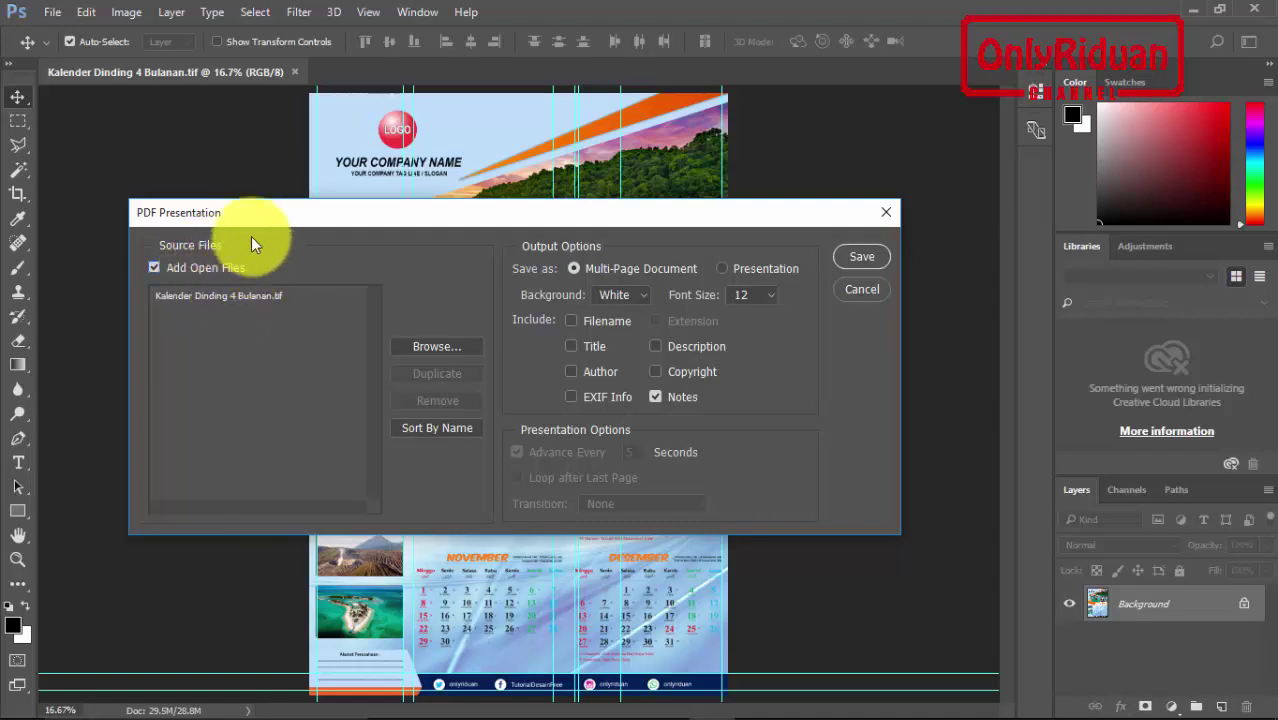
click(153, 268)
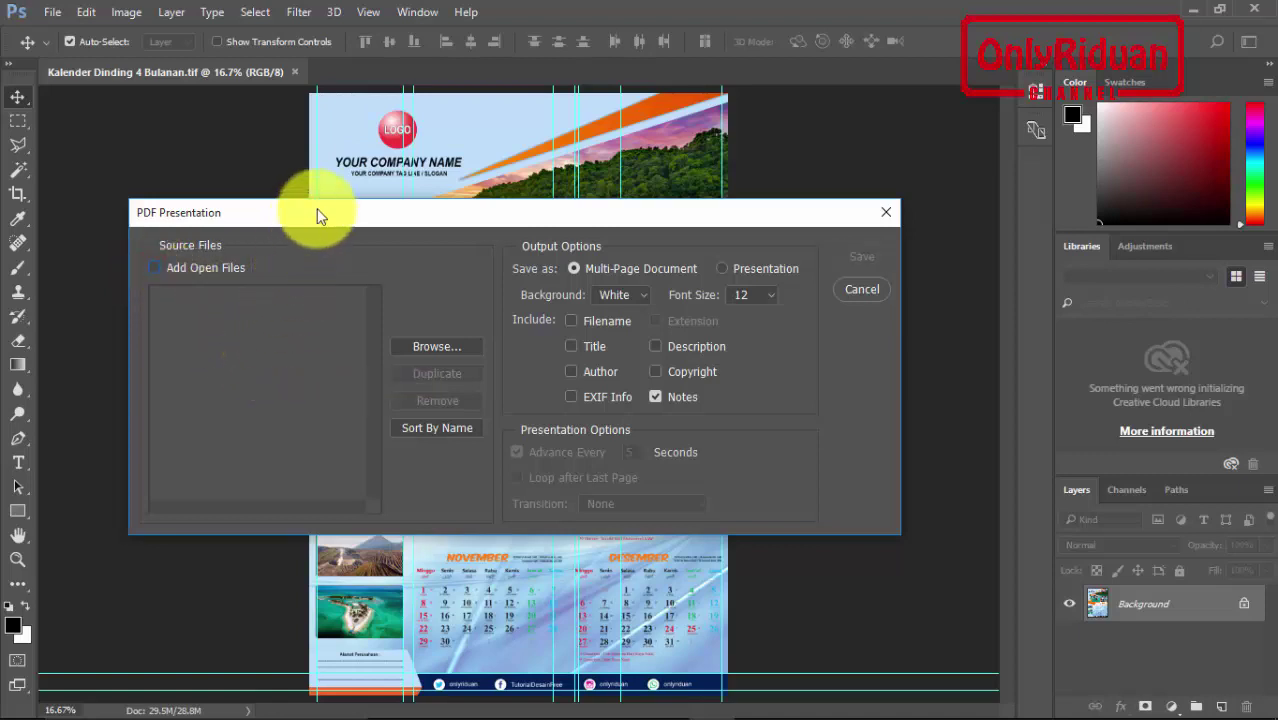
- Add all five Pictures > SK images, Animasi GIF.gif to X Banner.bmp, as source files
click(445, 347)
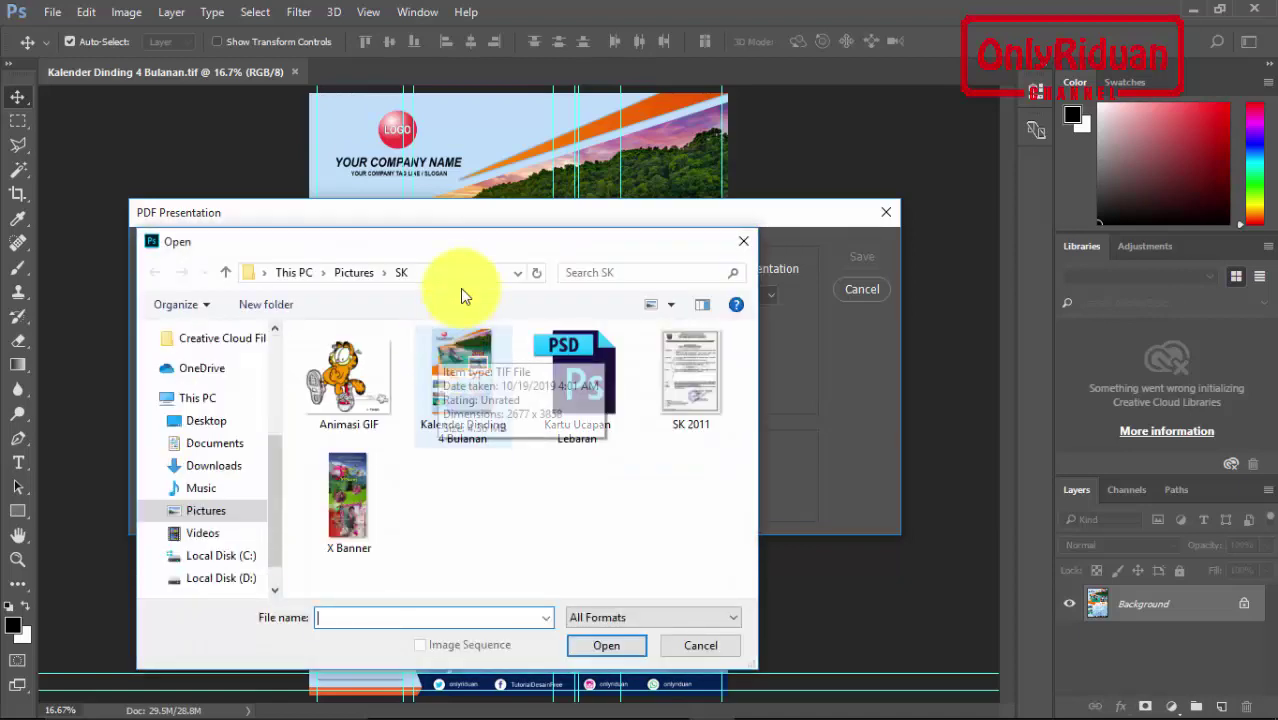
drag(463, 242, 465, 150)
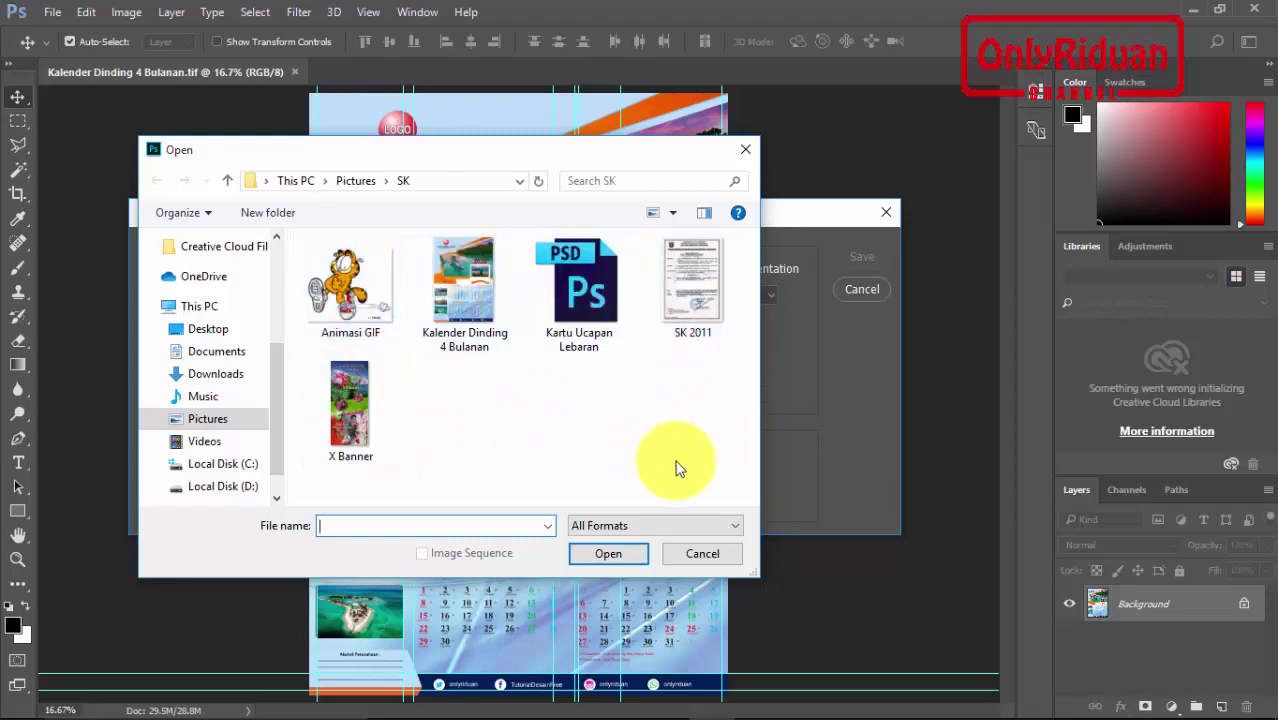
mouse_move(698, 455)
mouse_down()
mouse_move(398, 335)
mouse_move(338, 274)
mouse_up()
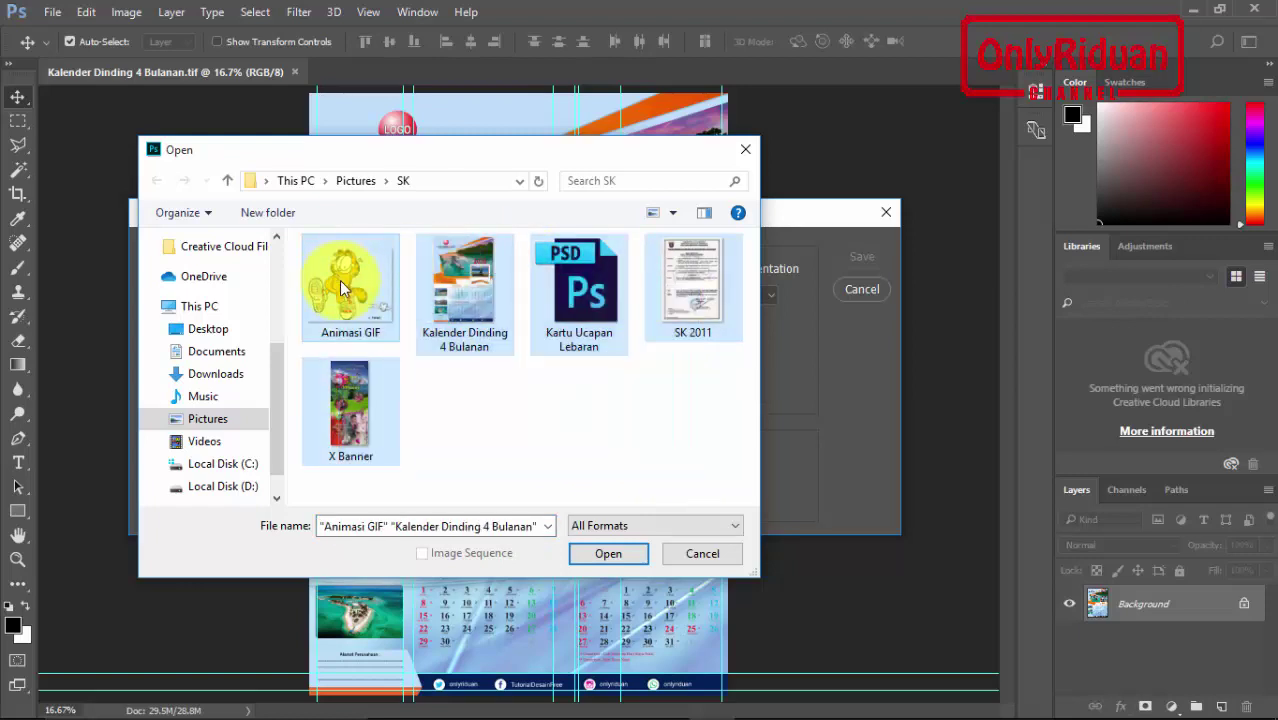
click(608, 554)
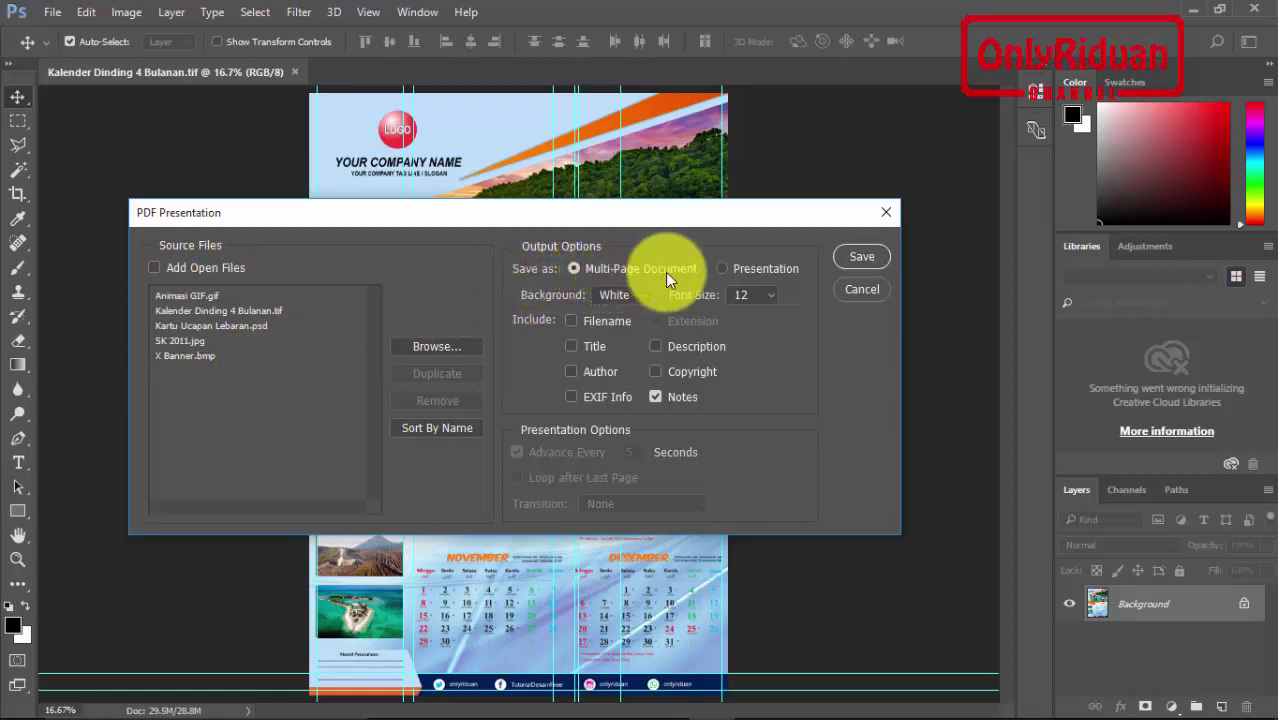
click(723, 268)
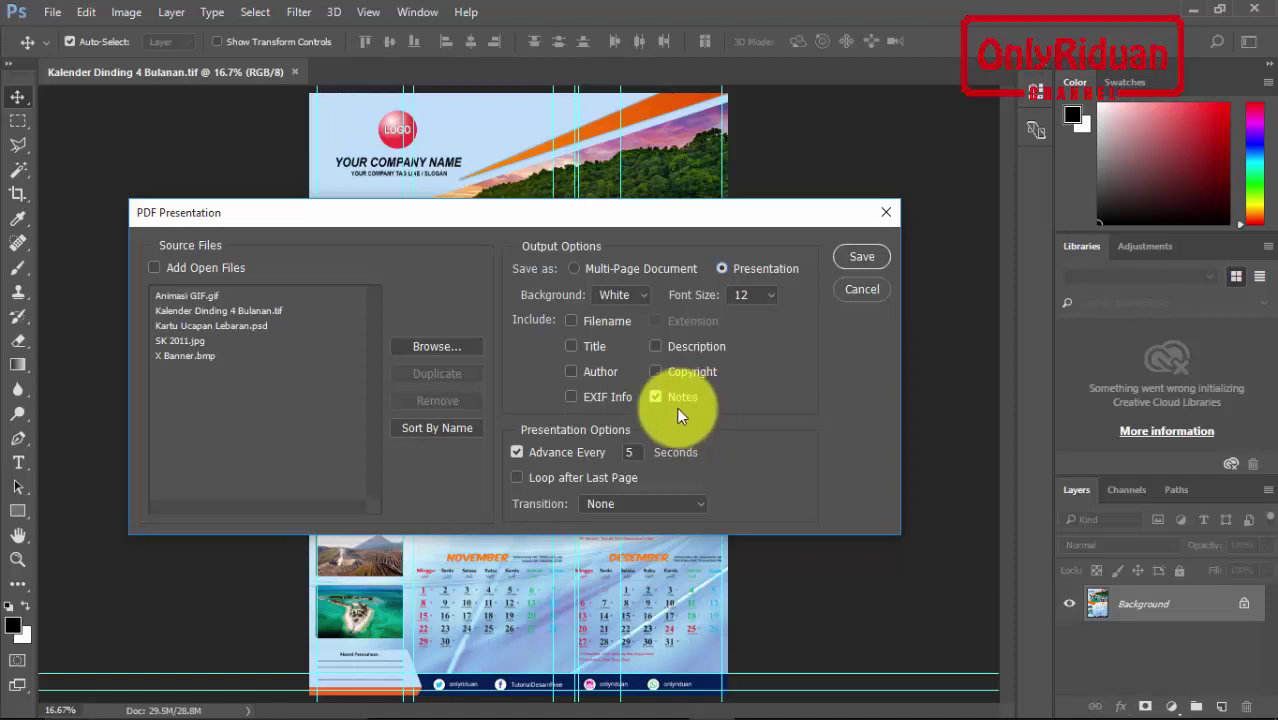
click(573, 268)
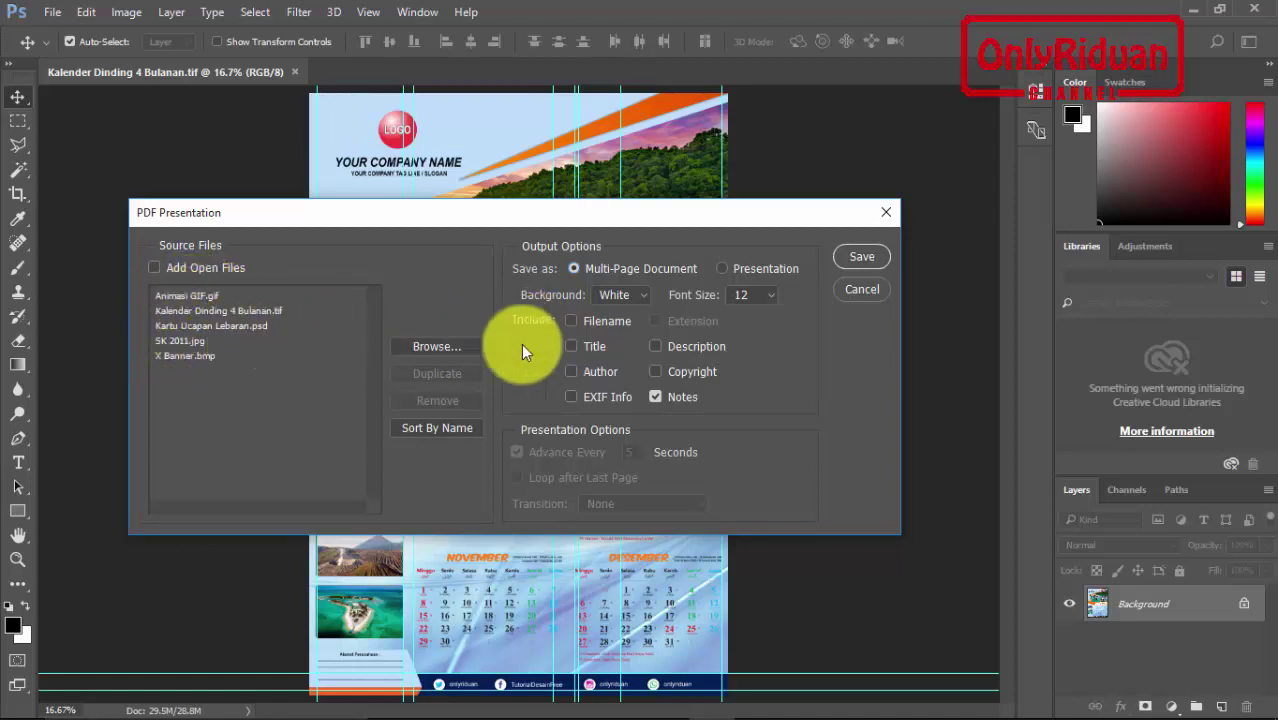
- Caption each page with Filename, Title and Author, excluding Notes
click(572, 320)
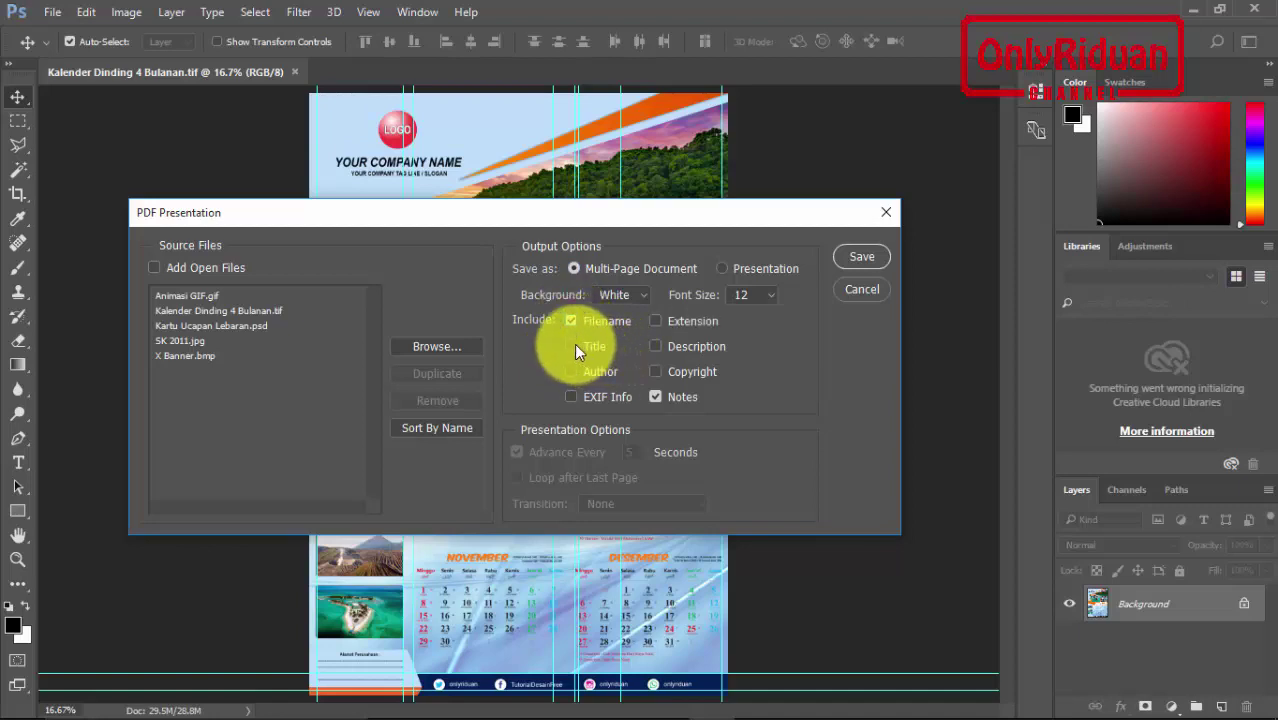
click(571, 346)
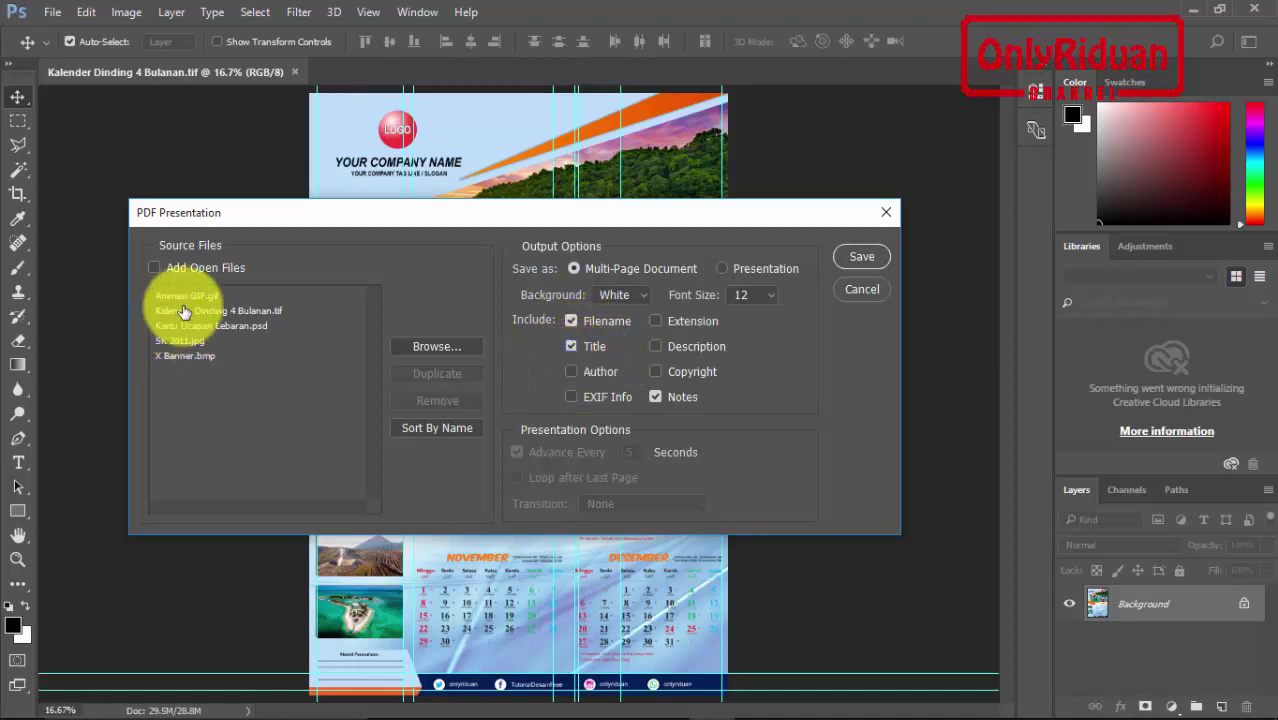
click(572, 372)
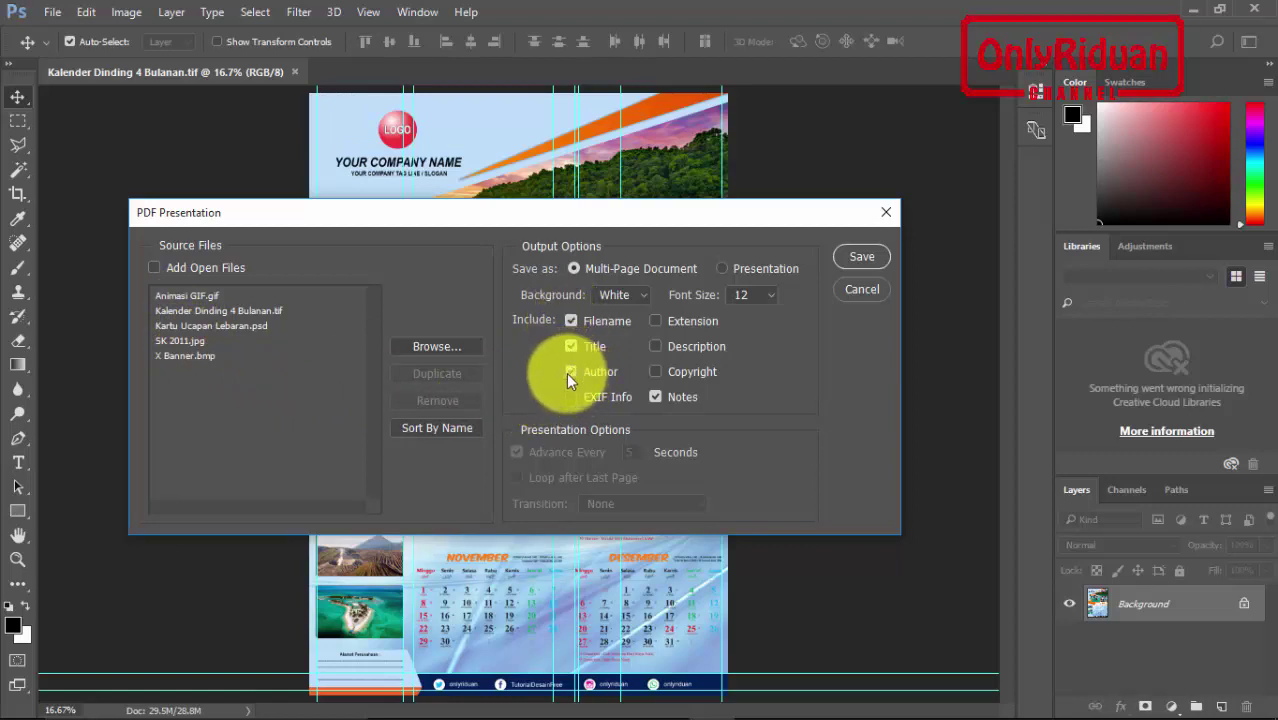
click(656, 397)
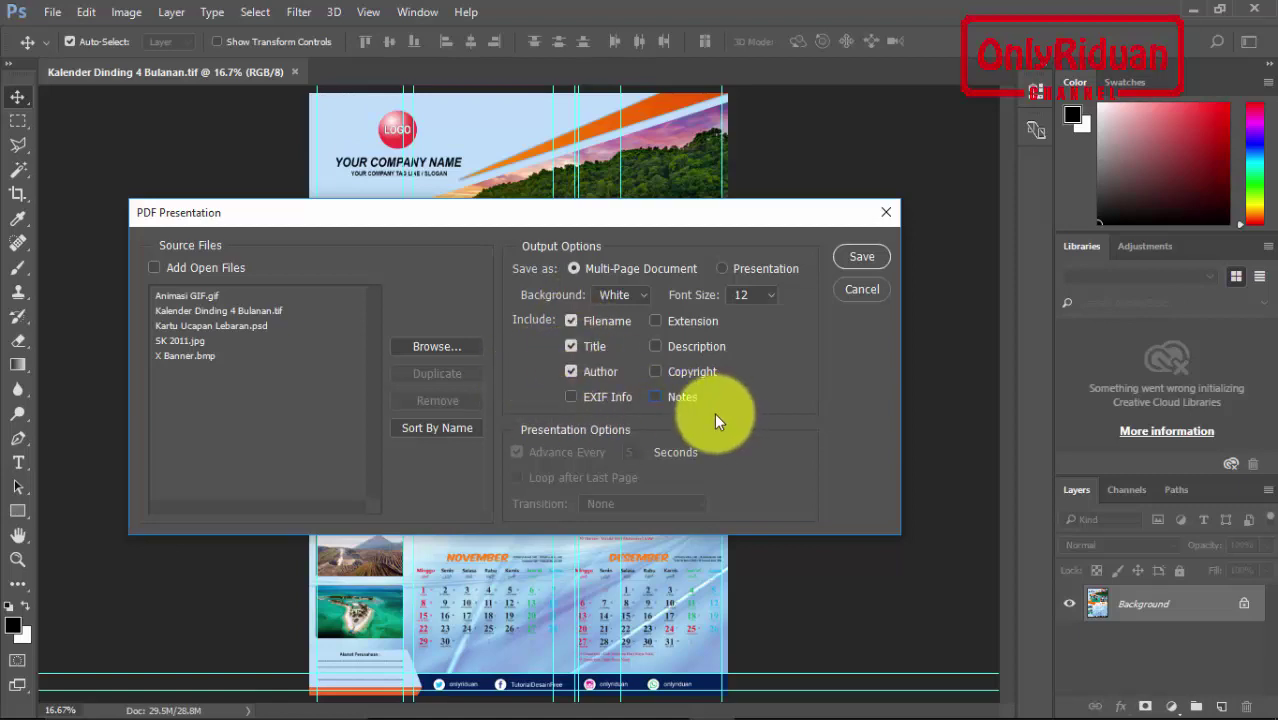
click(850, 258)
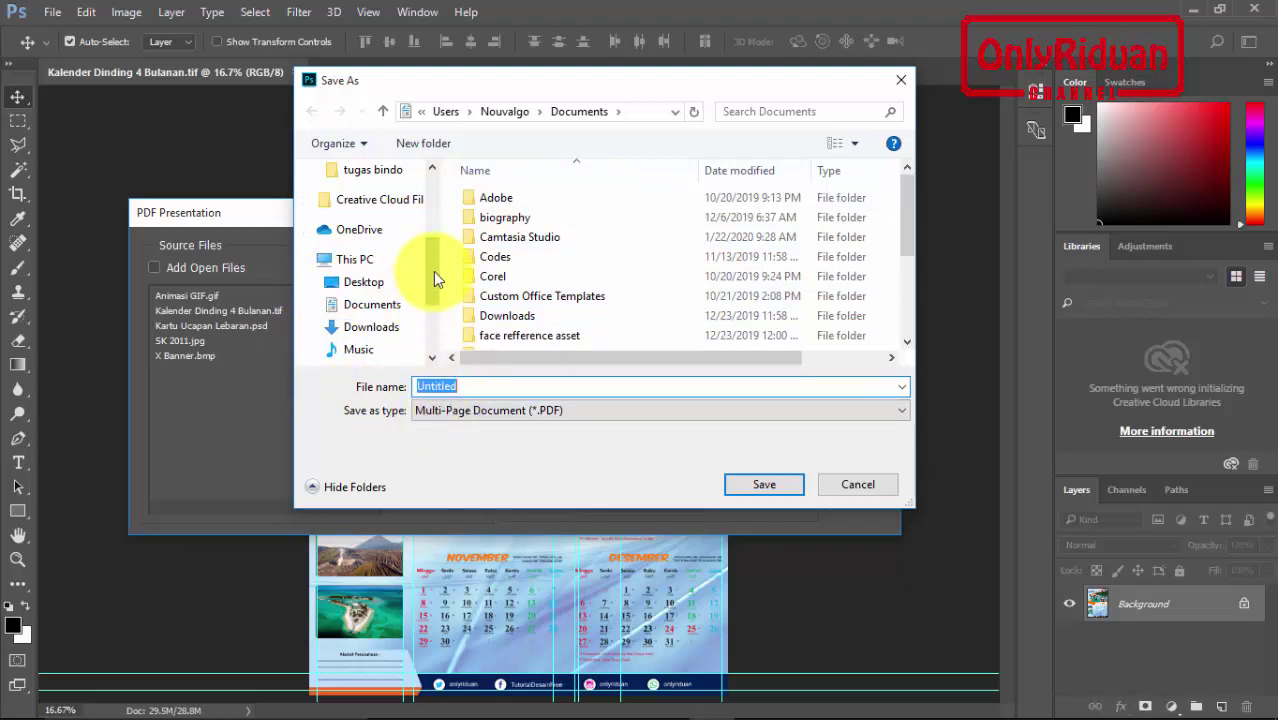
- Save the PDF as 'Dokumen Onlyriduan' in the Pictures > SK folder
drag(433, 271, 429, 313)
click(363, 259)
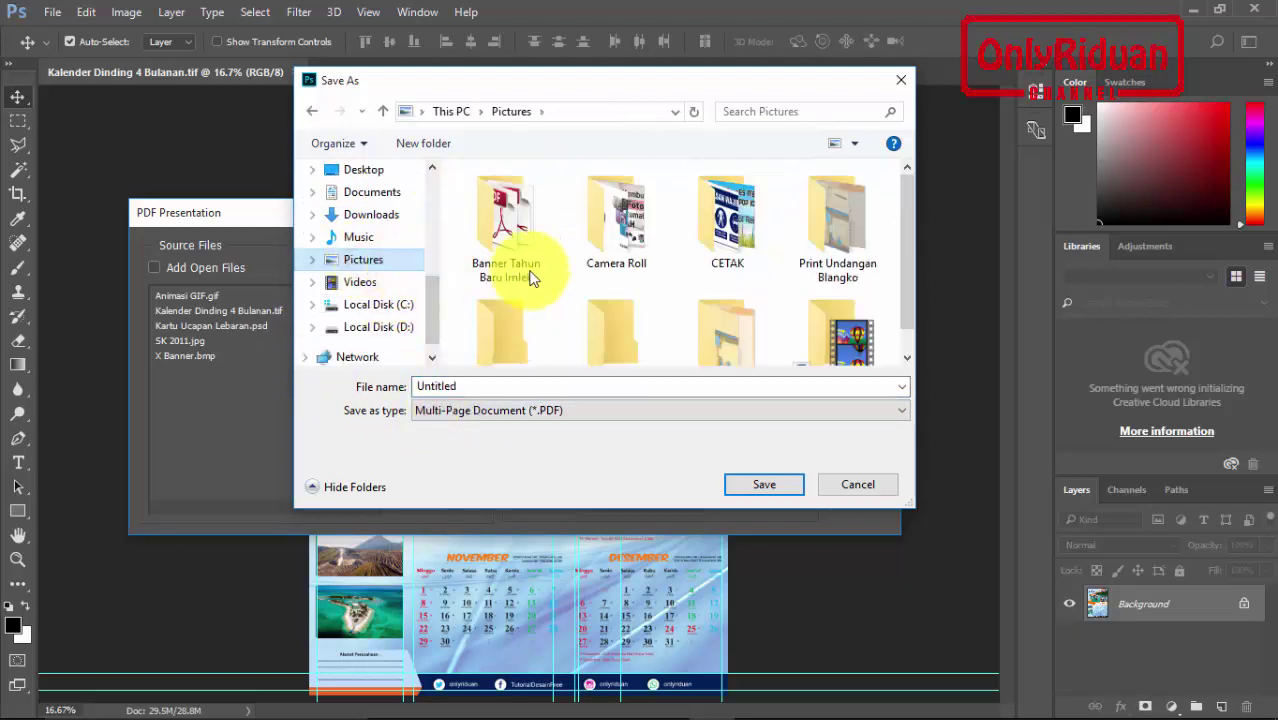
scroll(640, 268, down, 1)
double_click(636, 305)
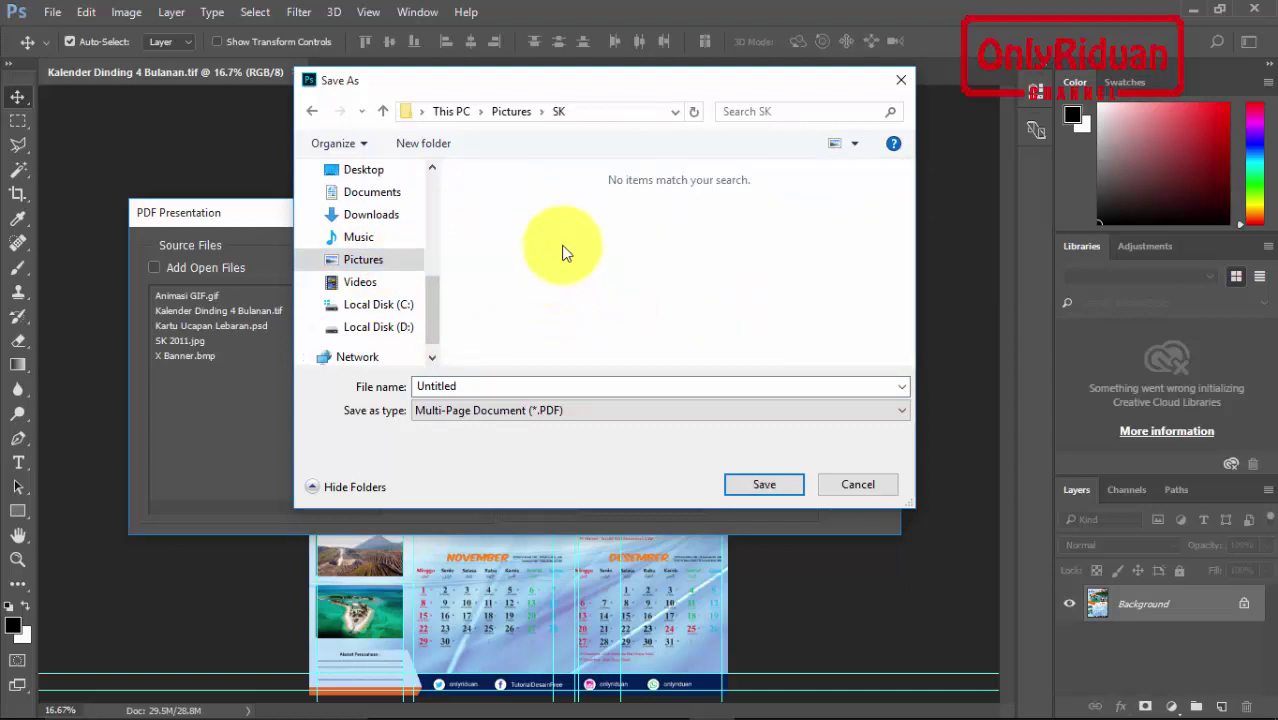
double_click(464, 386)
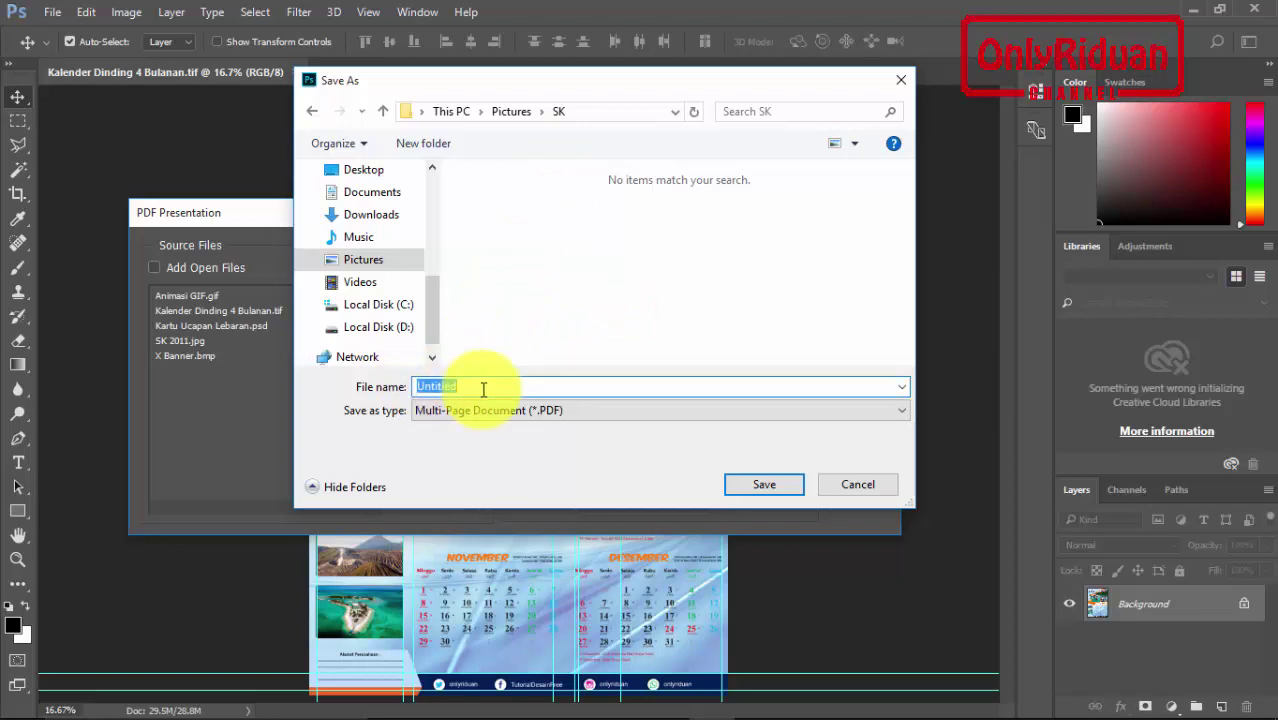
text(Do)
text(kumen)
text( Onlyr)
text(iduan)
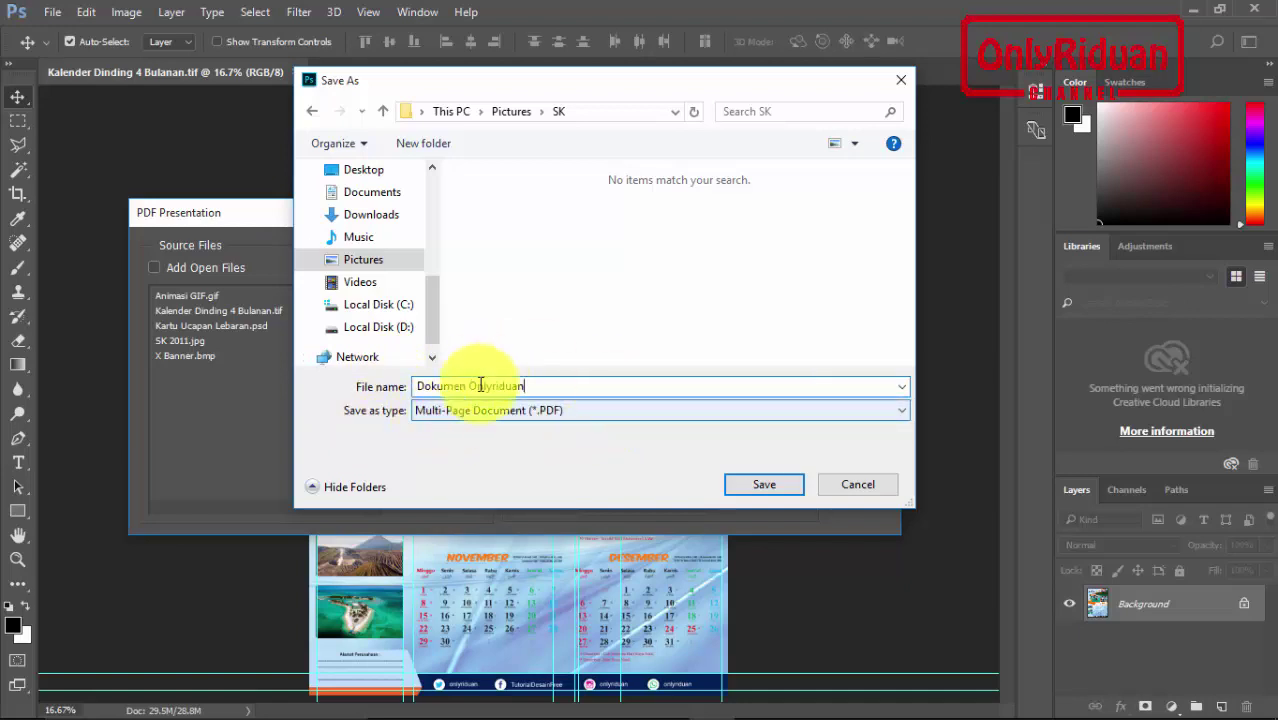
click(770, 487)
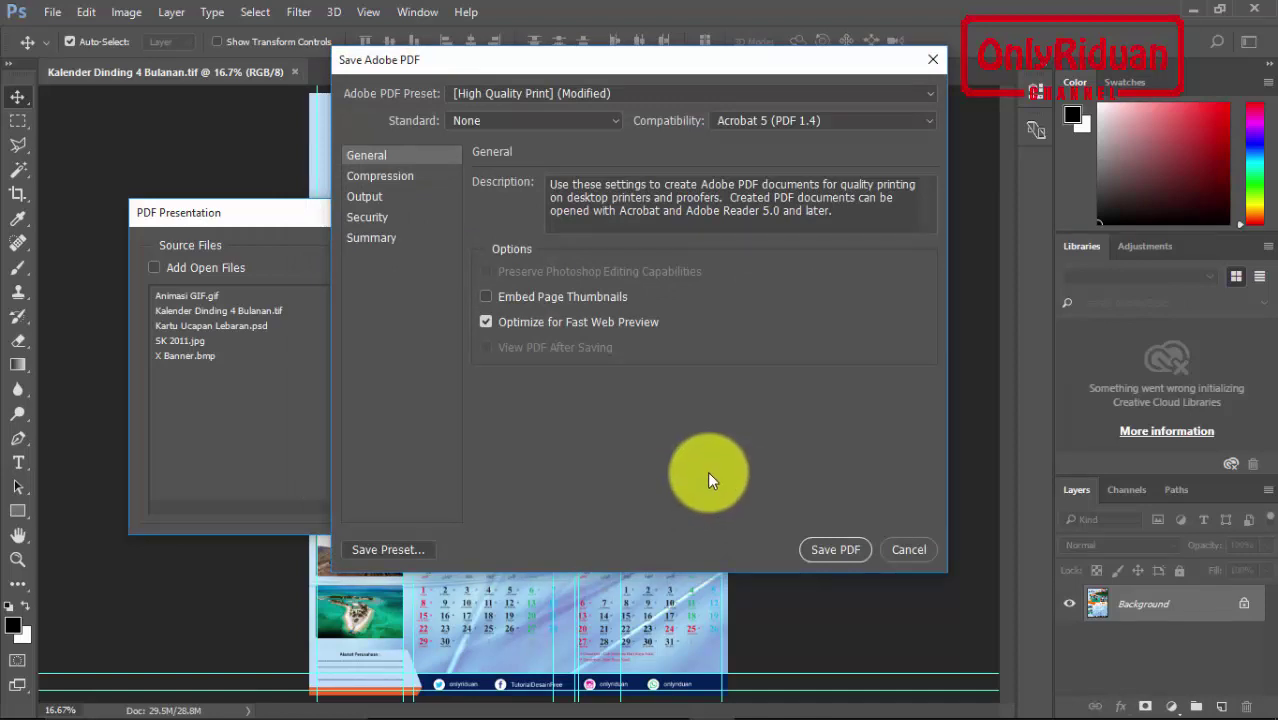
- Choose the [Smallest File Size] Adobe PDF preset, keeping Standard at None
mouse_move(663, 58)
mouse_down()
mouse_move(640, 152)
mouse_move(539, 128)
mouse_up()
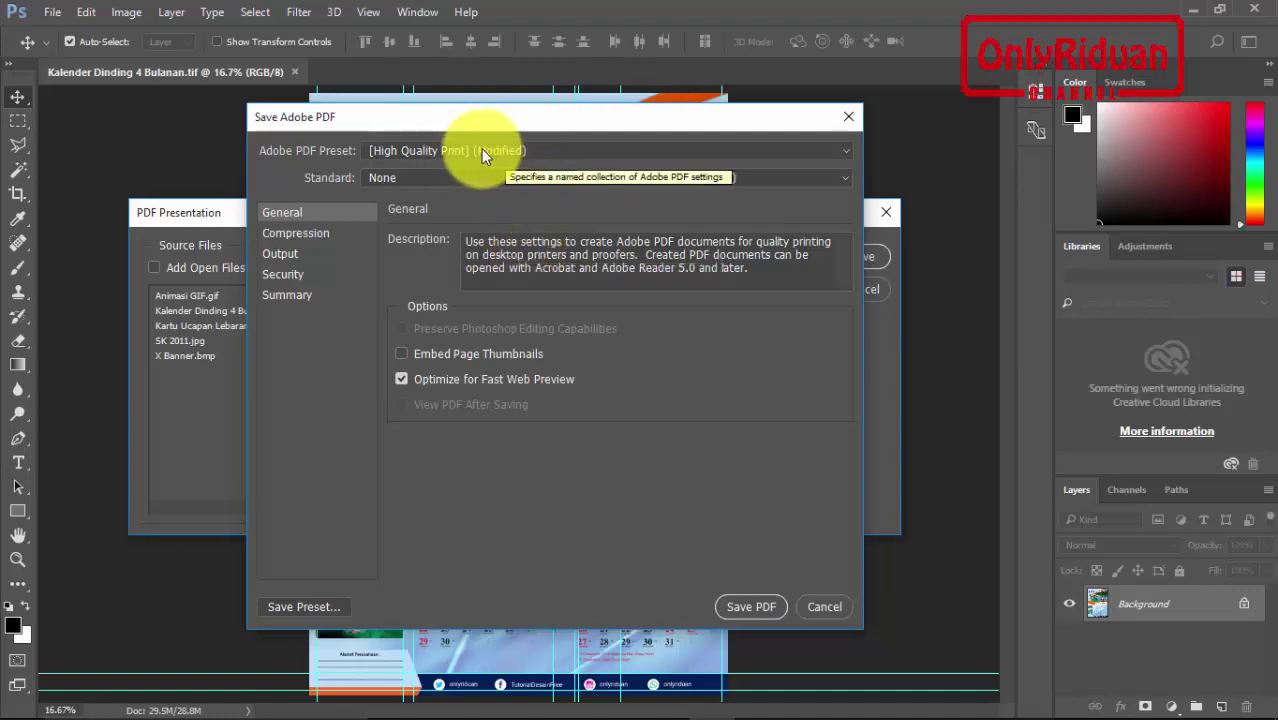
click(556, 150)
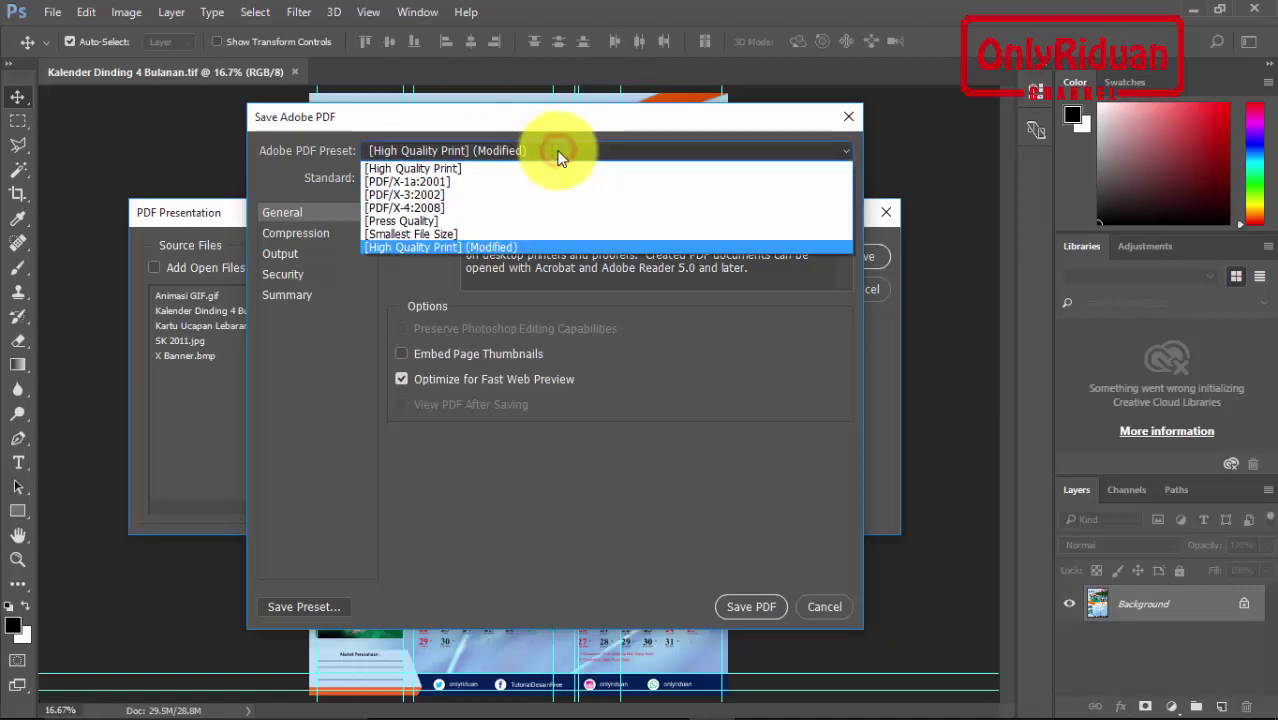
click(423, 233)
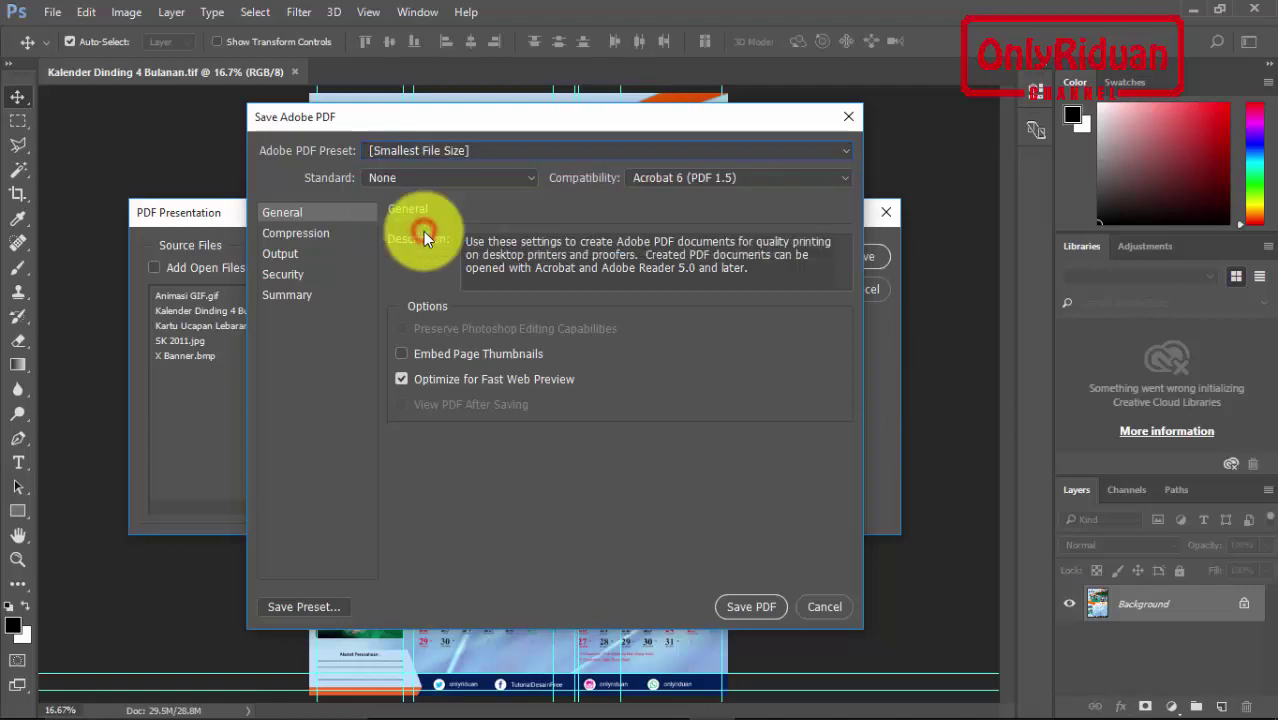
click(445, 177)
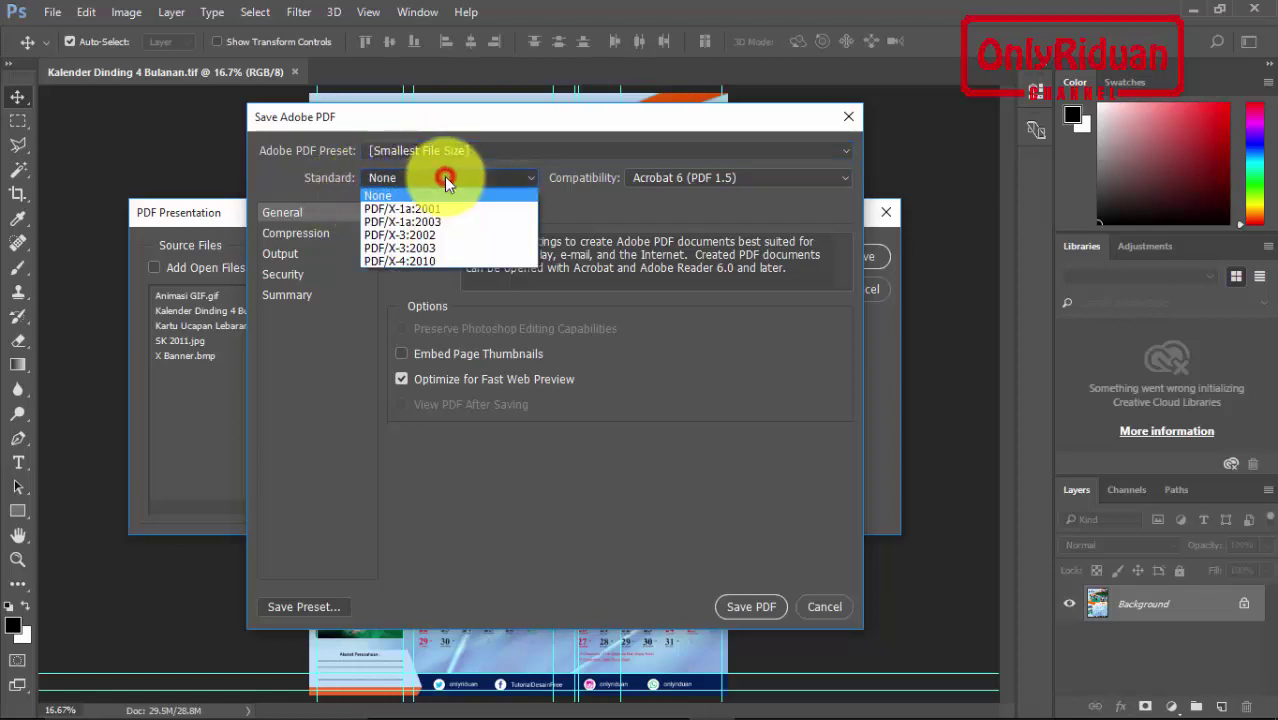
click(416, 195)
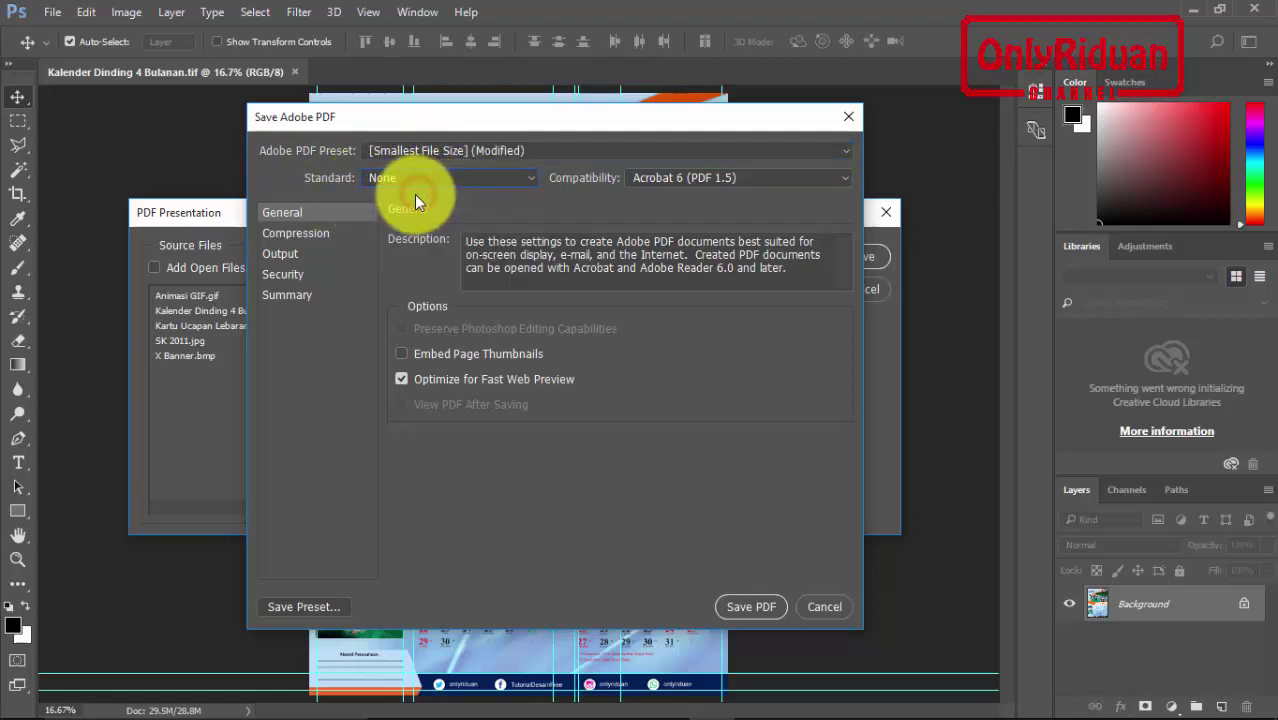
- In Compression, keep Bicubic Downsampling To 100 ppi with low-quality JPEG
click(306, 238)
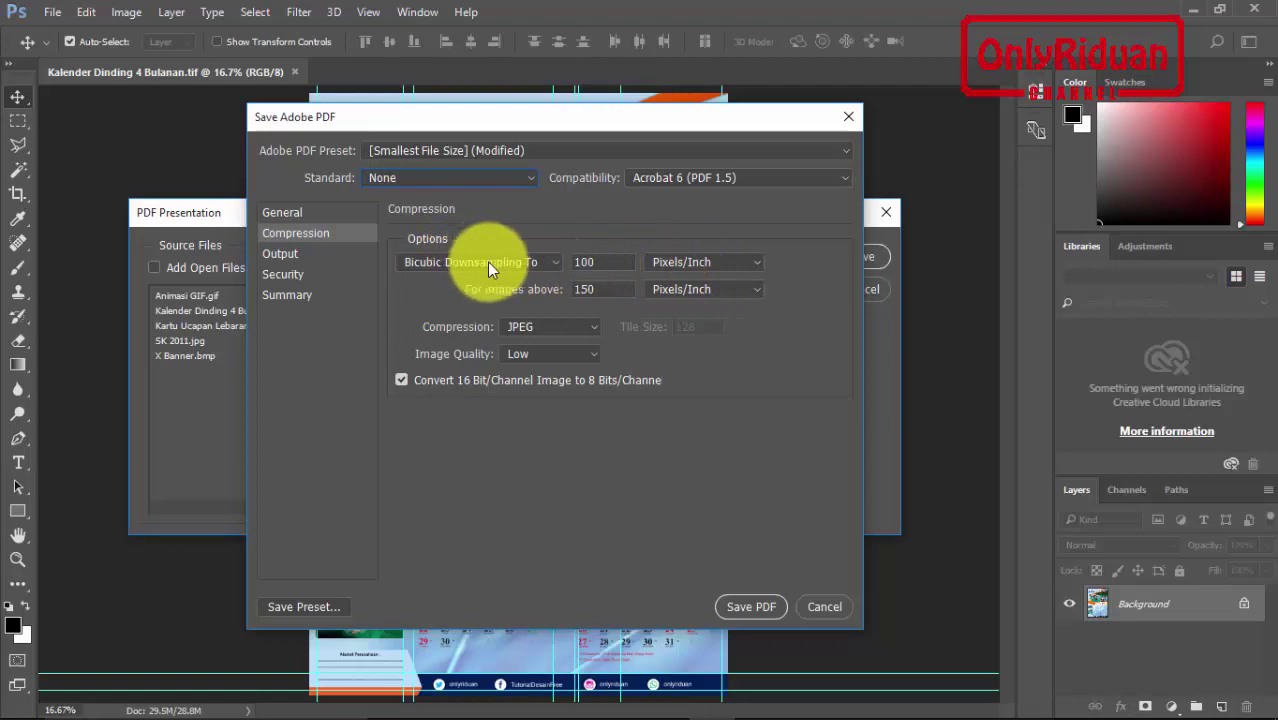
click(553, 264)
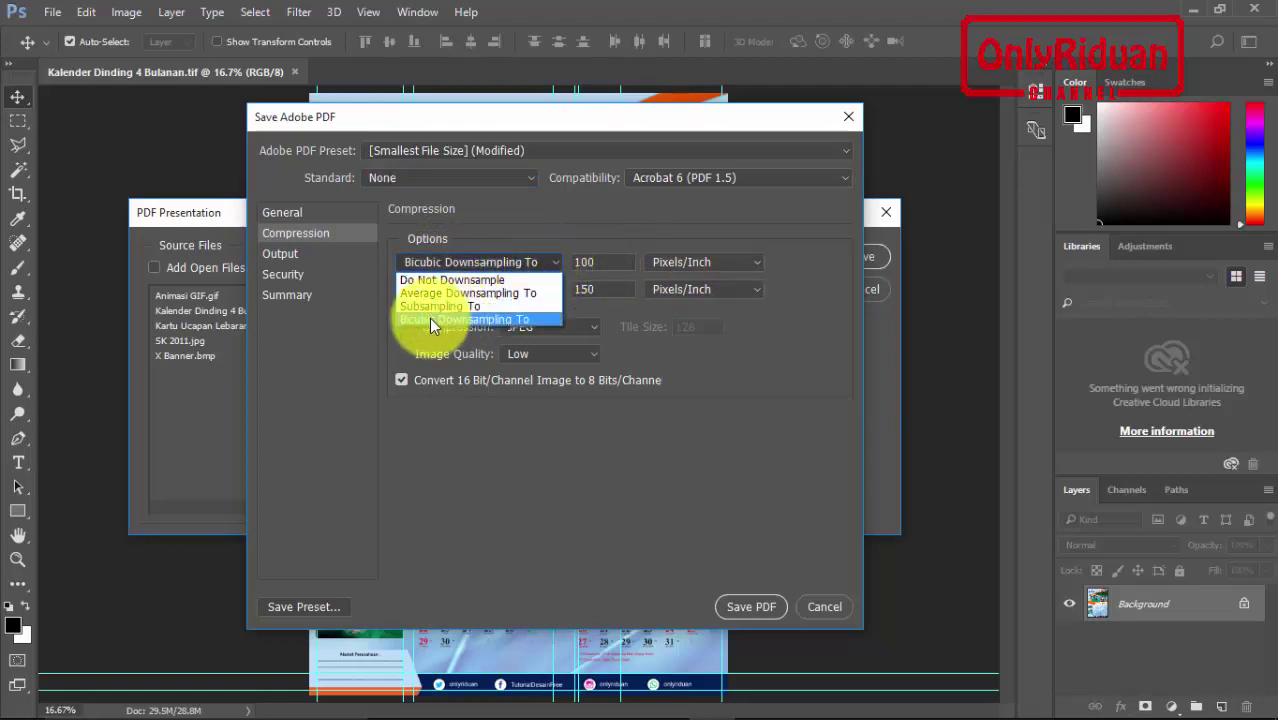
click(505, 319)
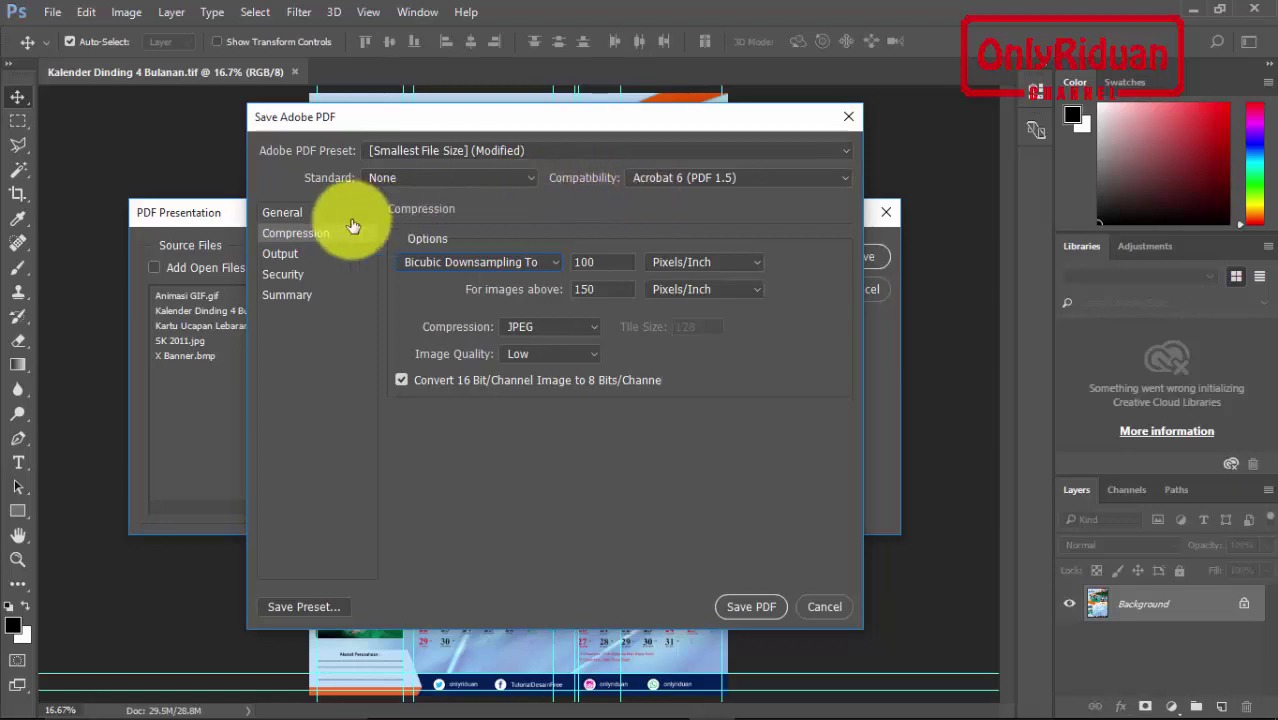
- Leave both Security password options unchecked, then return to the General PDF settings
click(285, 257)
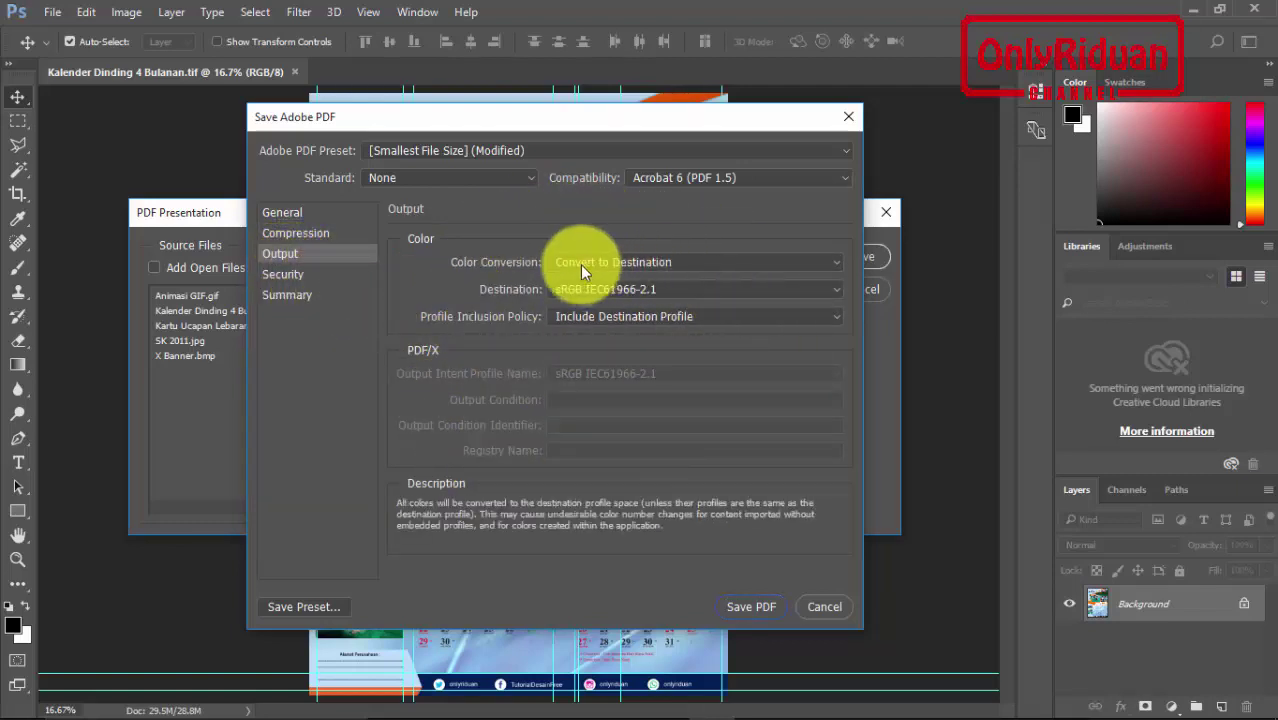
click(288, 276)
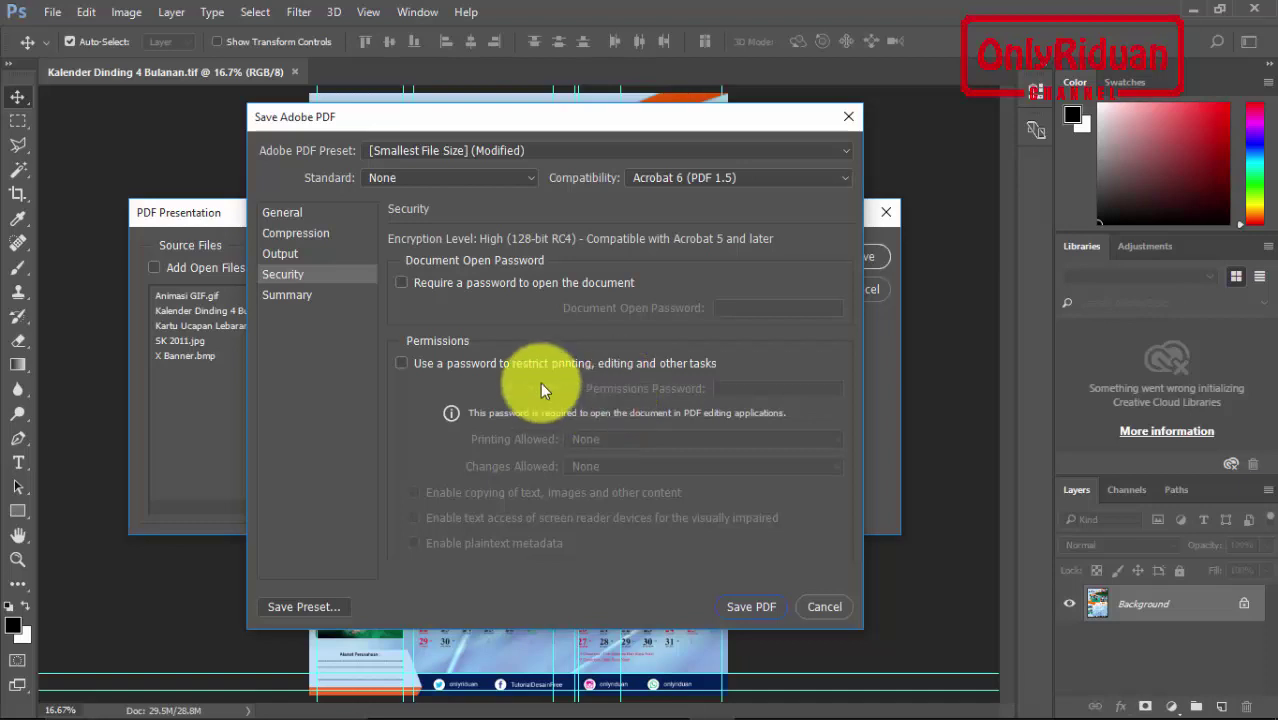
click(402, 283)
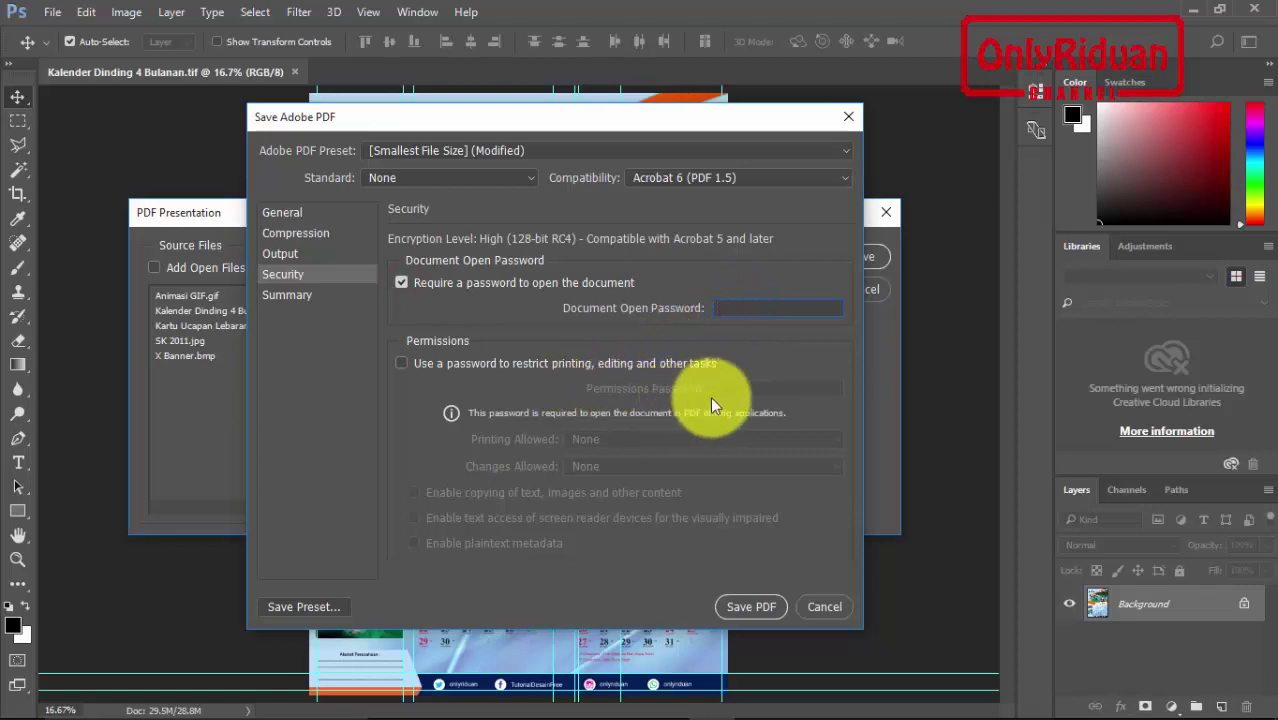
click(403, 364)
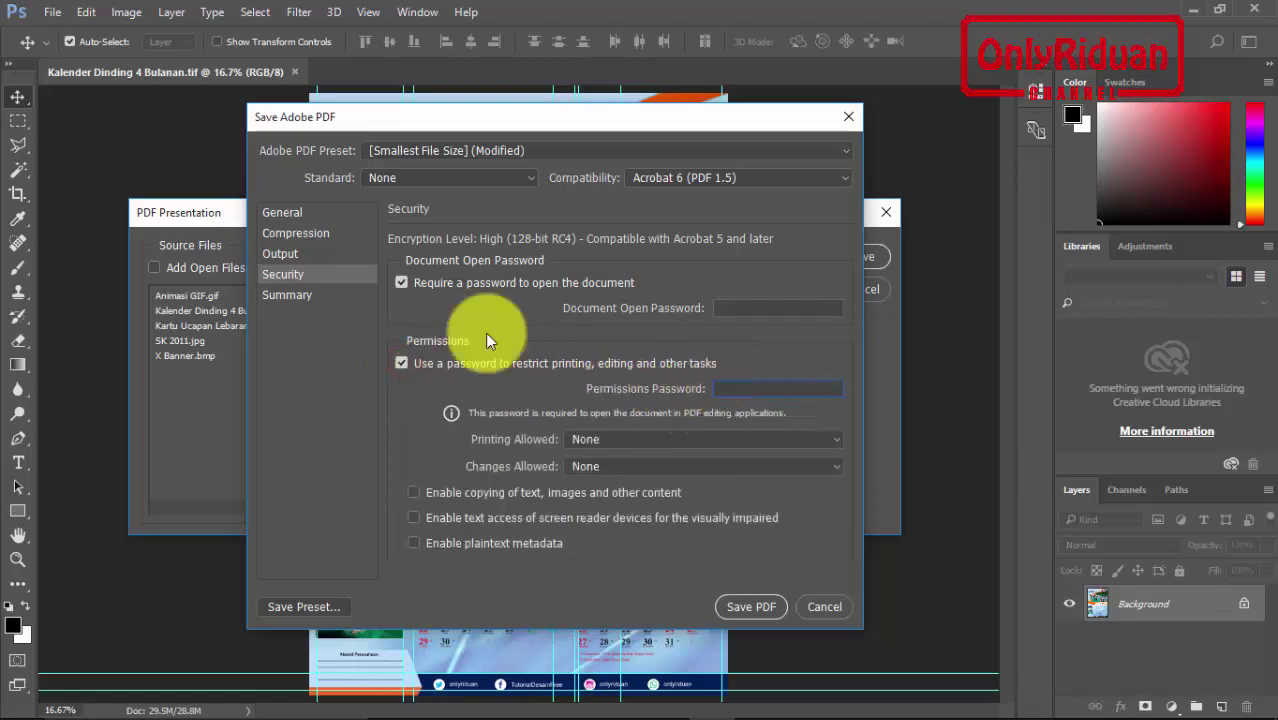
click(738, 311)
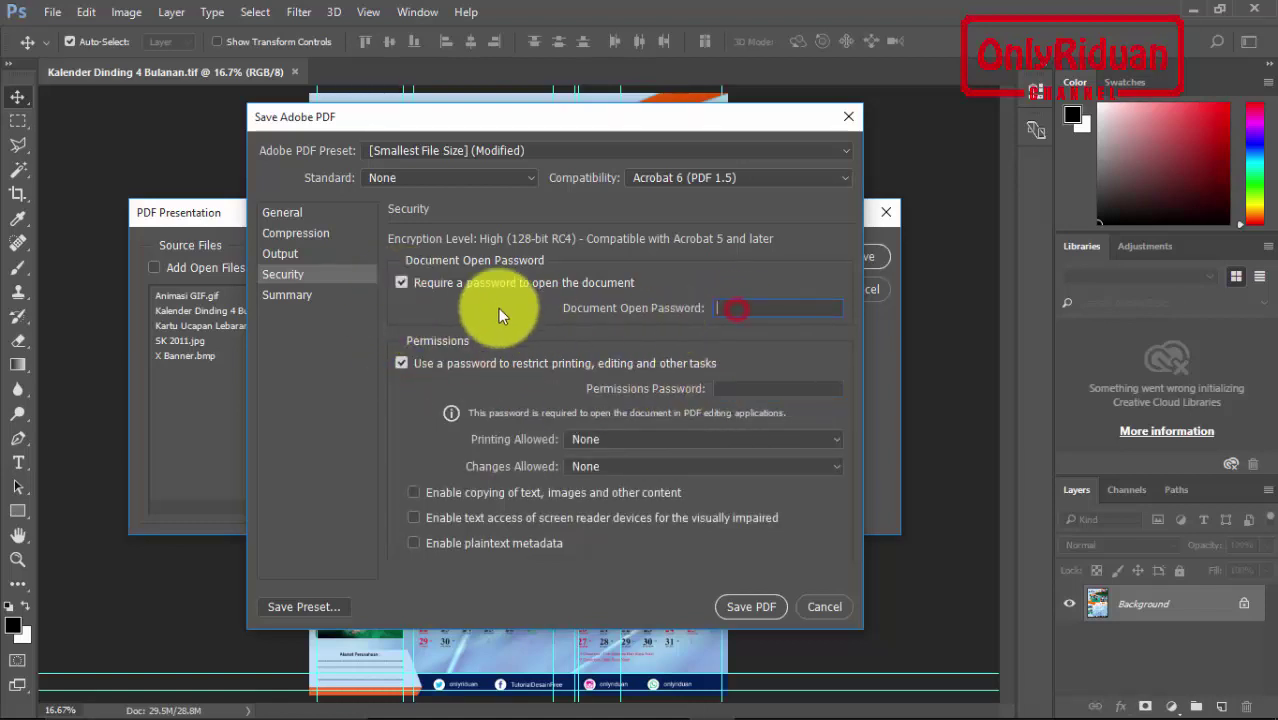
click(401, 363)
click(401, 283)
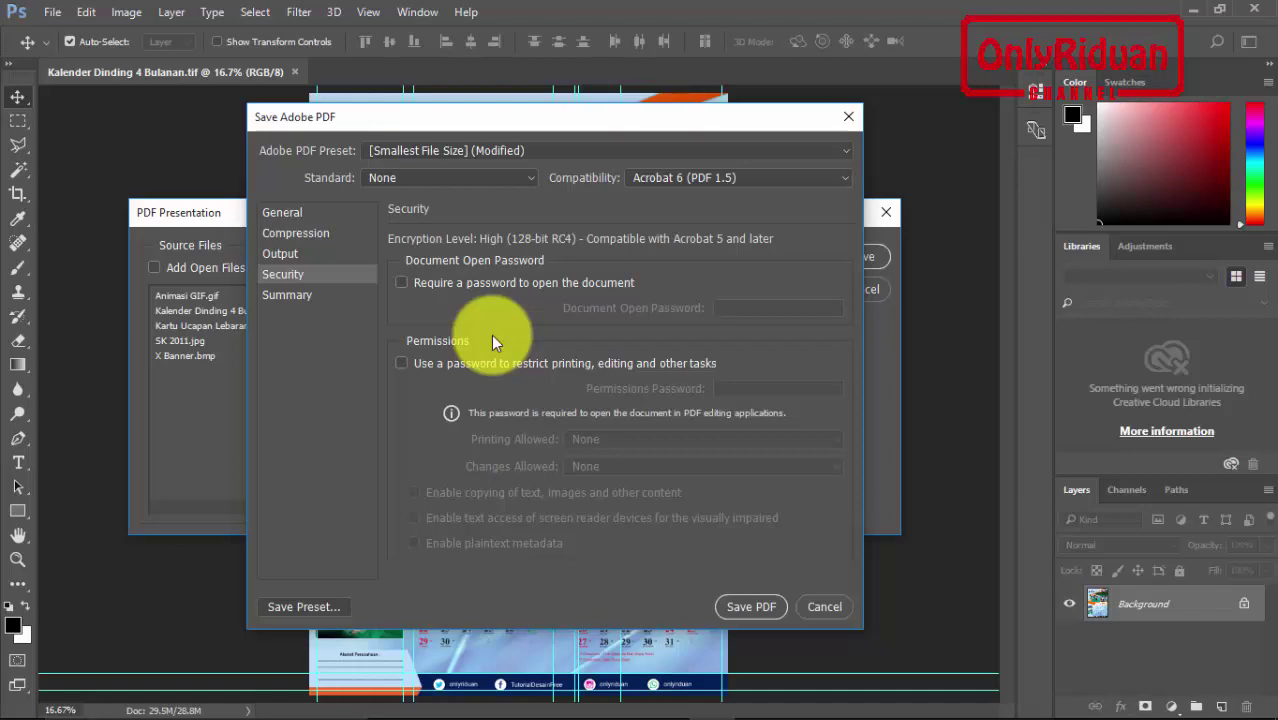
click(284, 214)
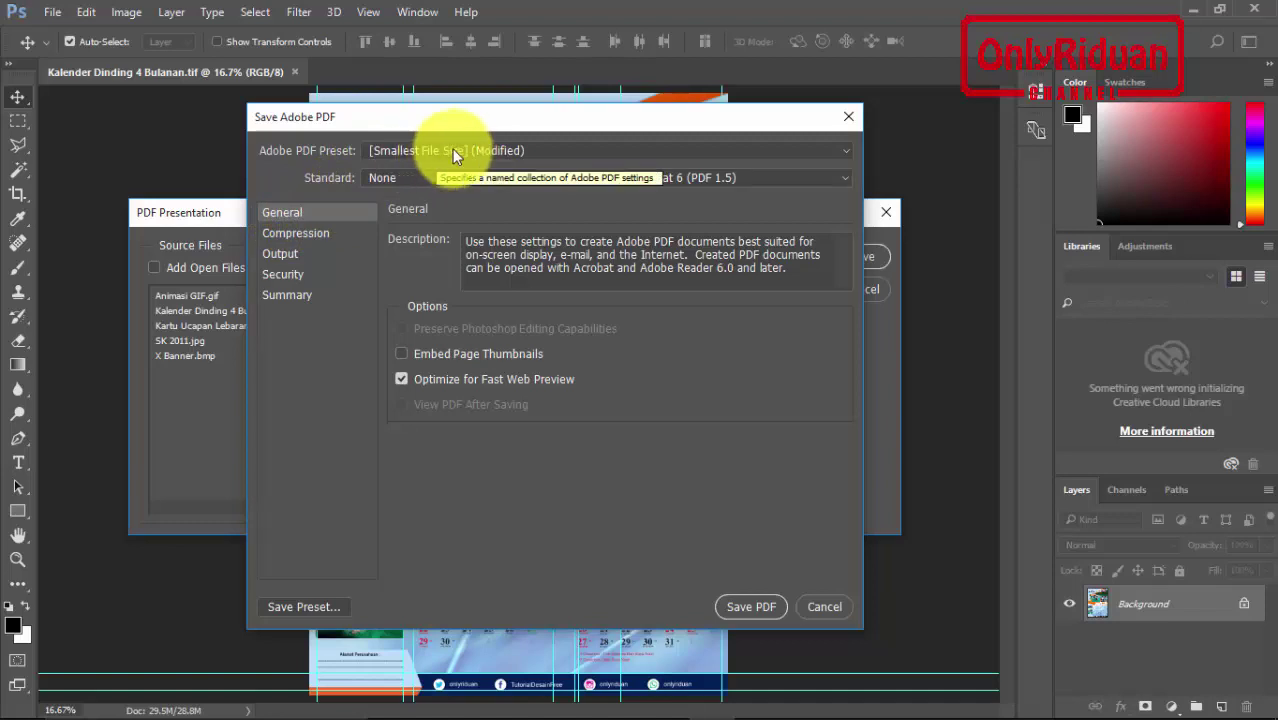
- Move the Save Adobe PDF dialog aside and confirm with Save PDF
drag(480, 117, 456, 104)
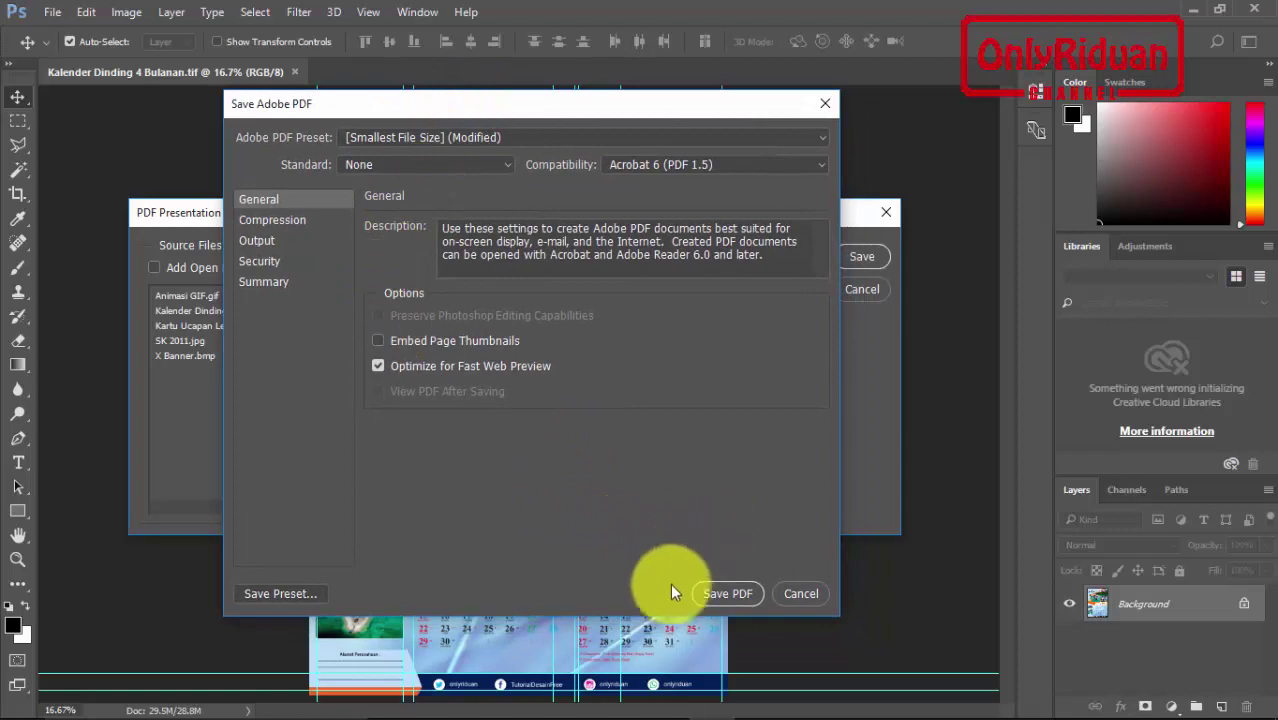
click(728, 593)
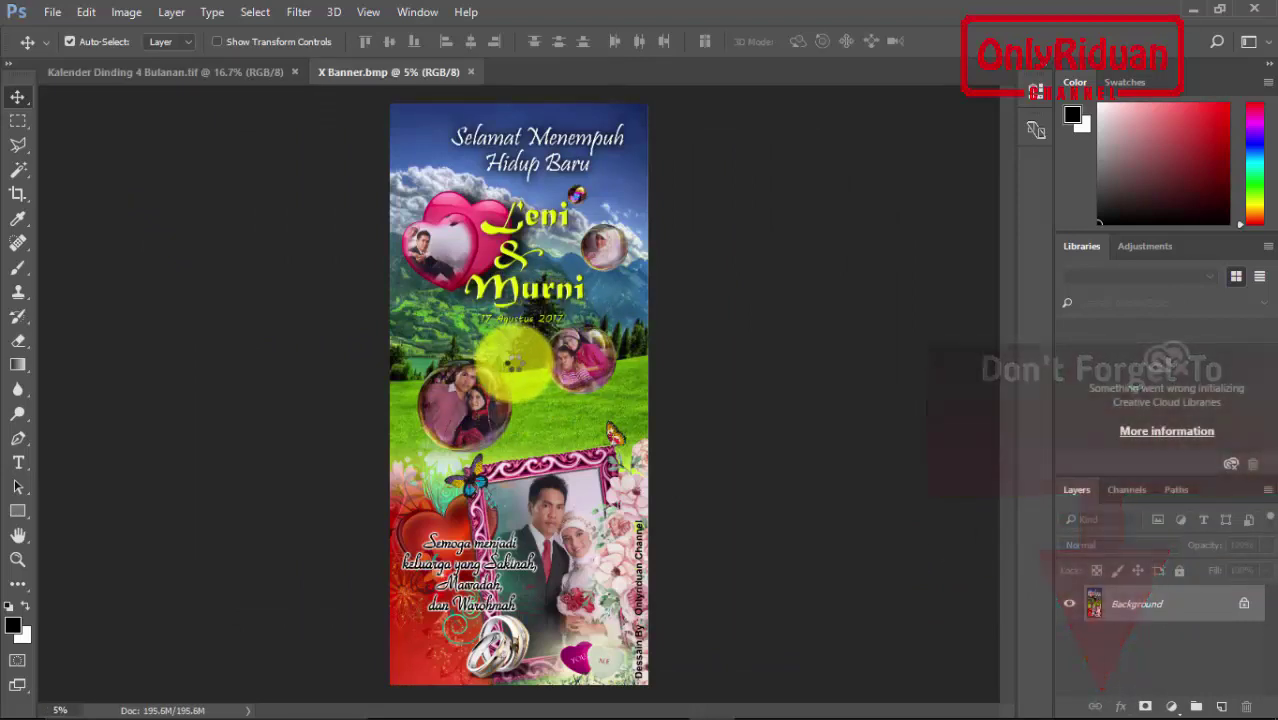
- Close the four temporary image tabs, choosing OK All on the MasterOfBreak missing-font warning
key(ctrl+w)
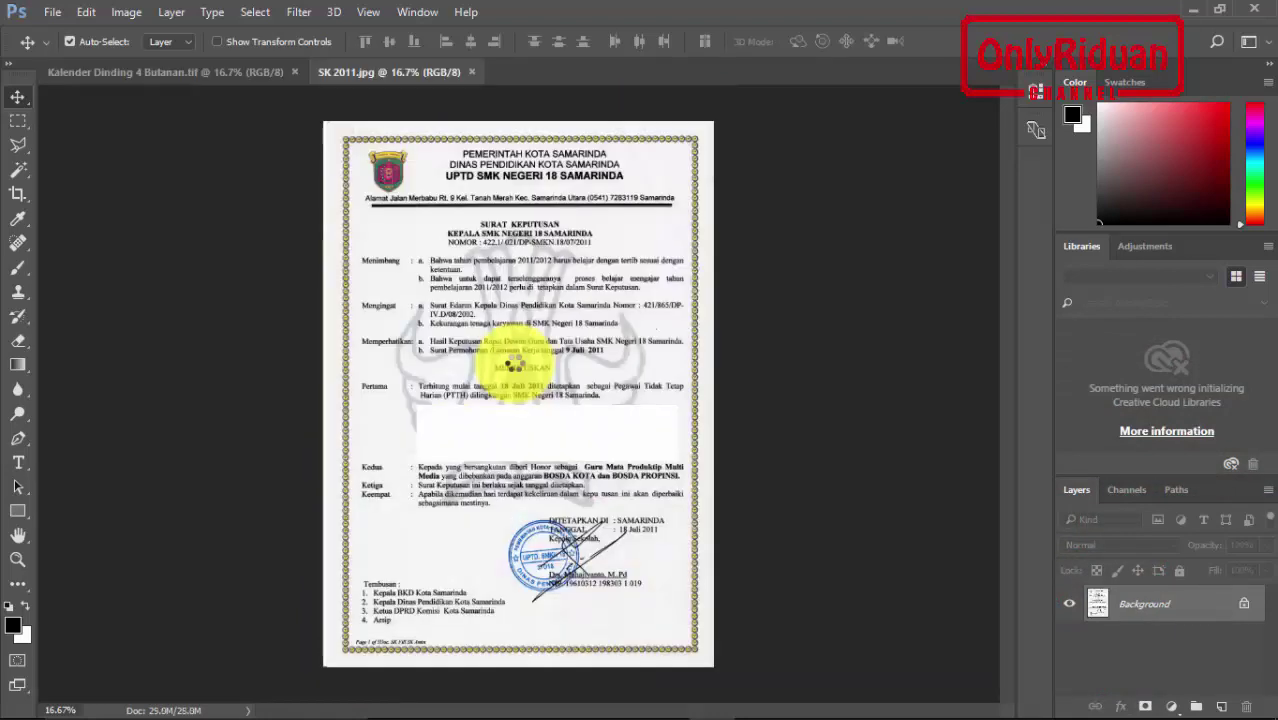
key(ctrl+w)
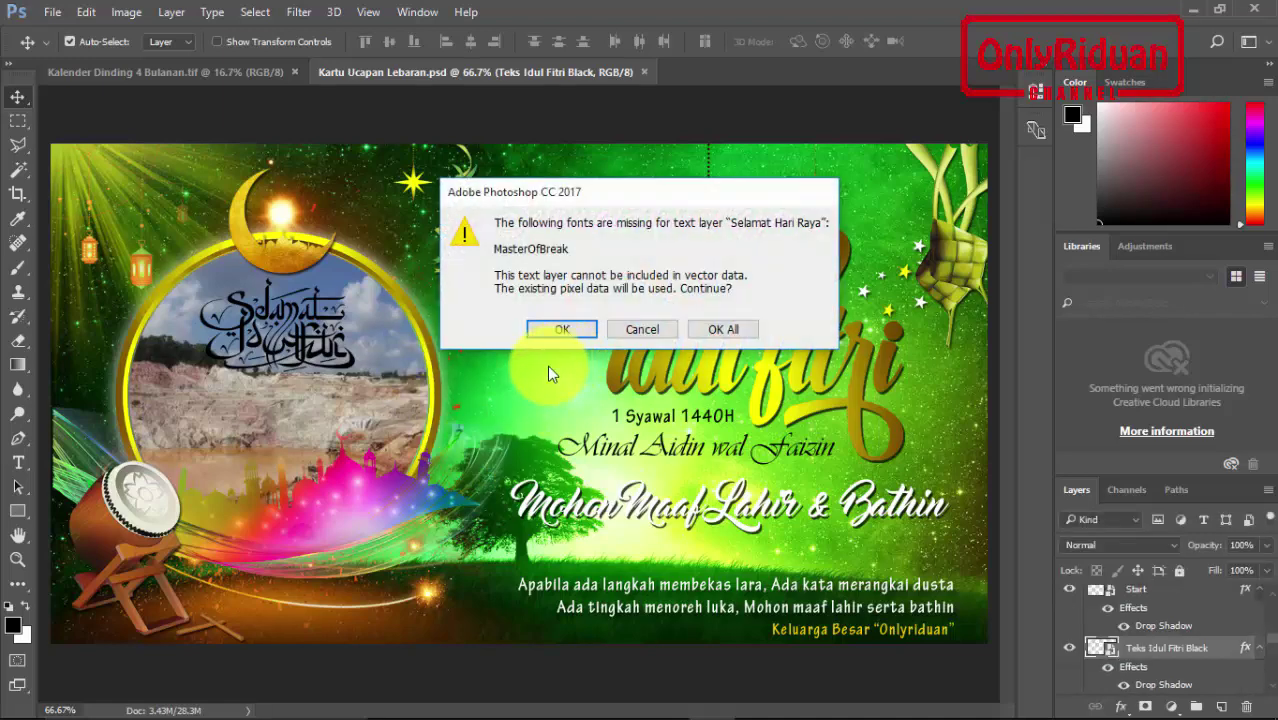
click(619, 193)
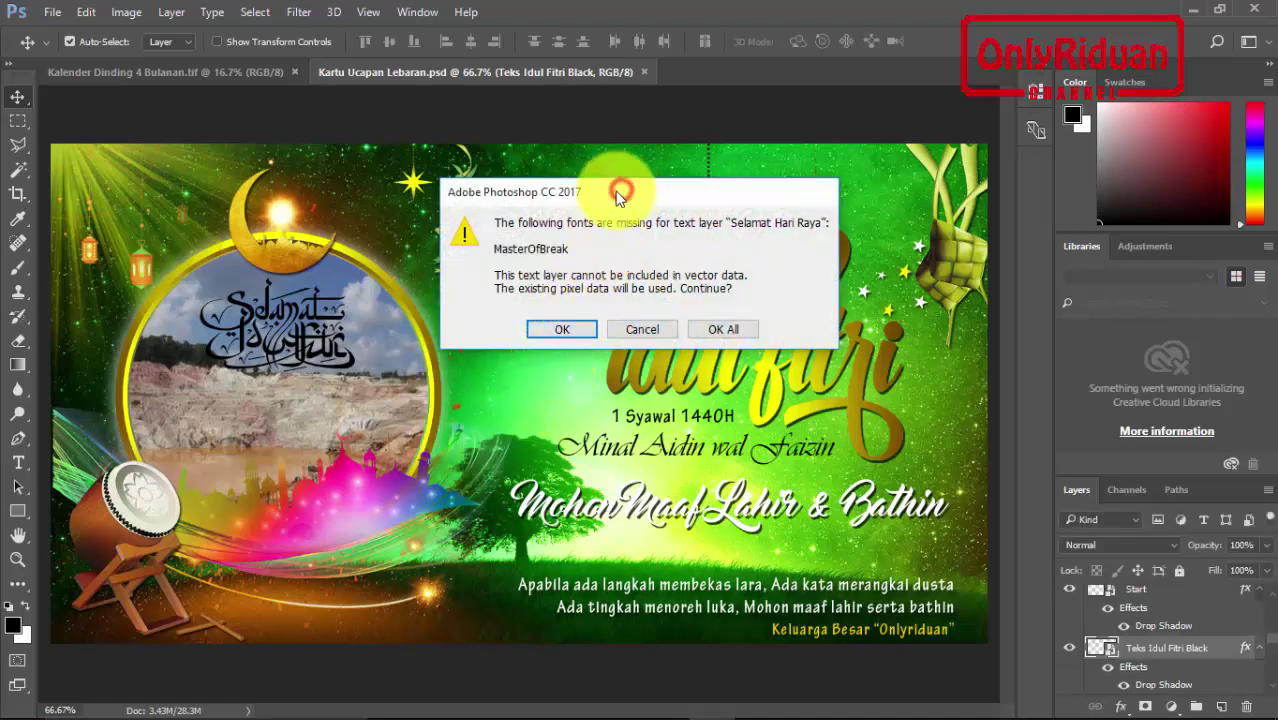
drag(619, 193, 577, 209)
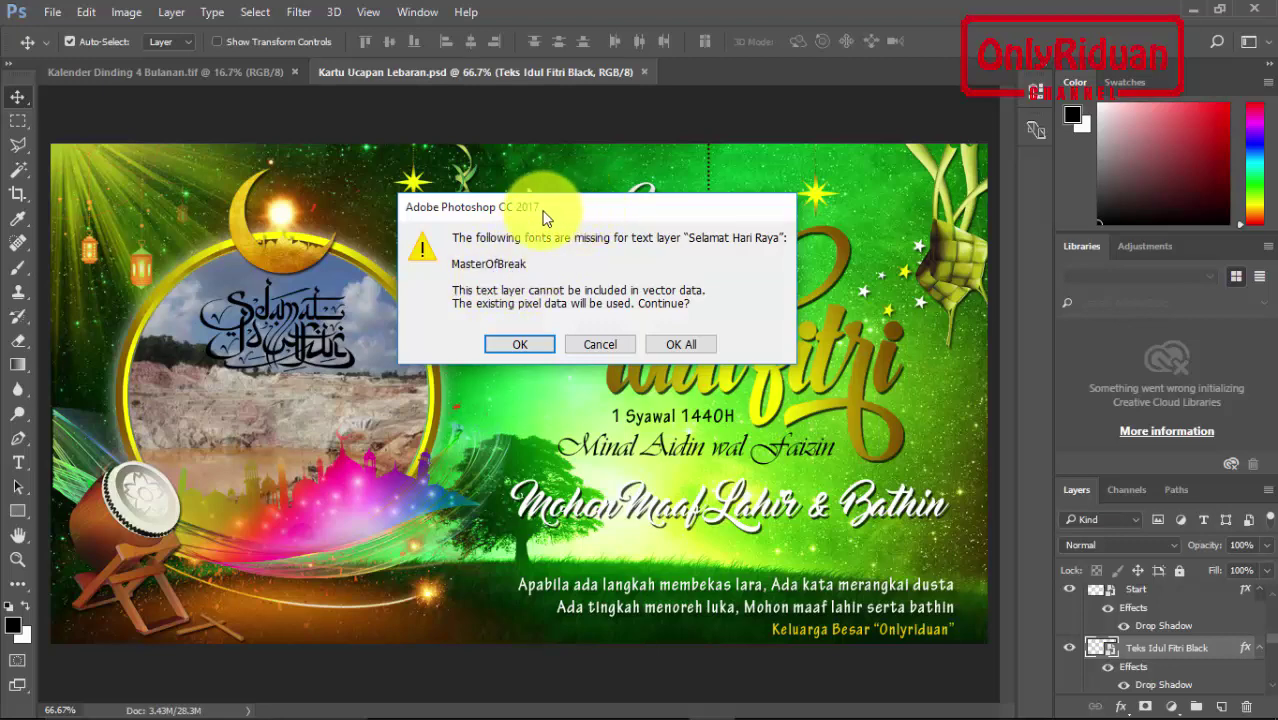
click(684, 344)
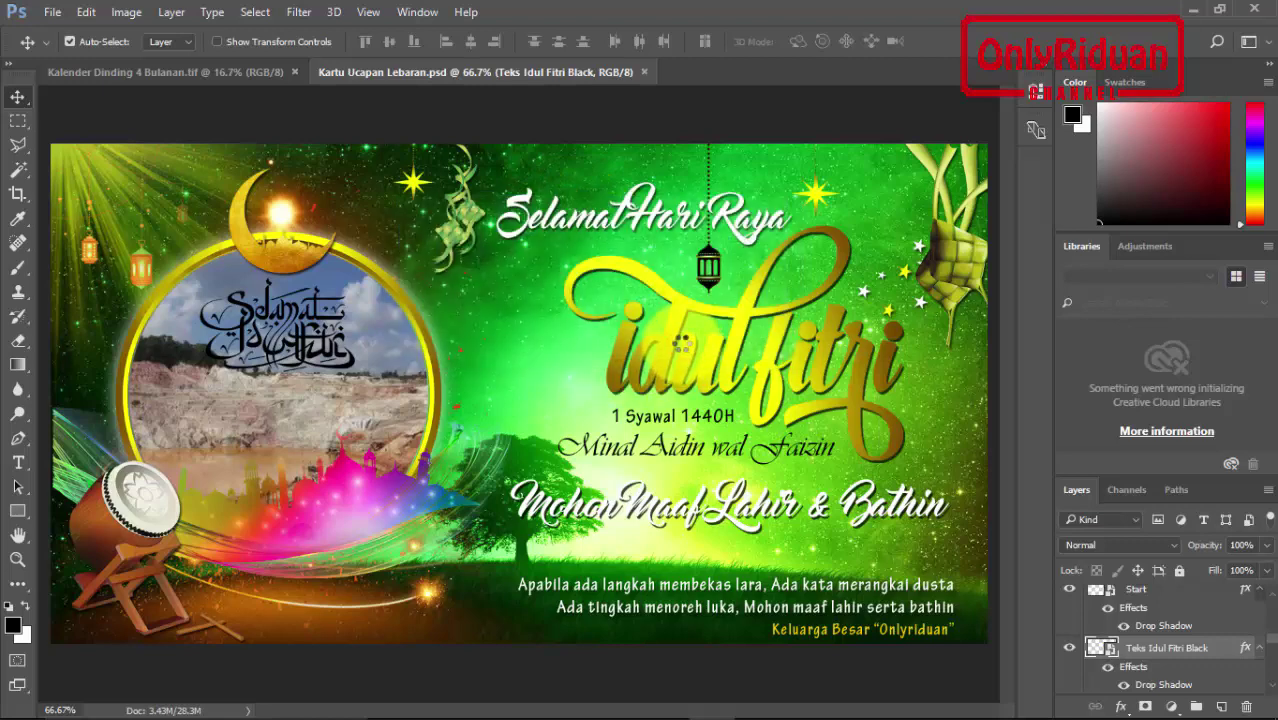
key(ctrl+w)
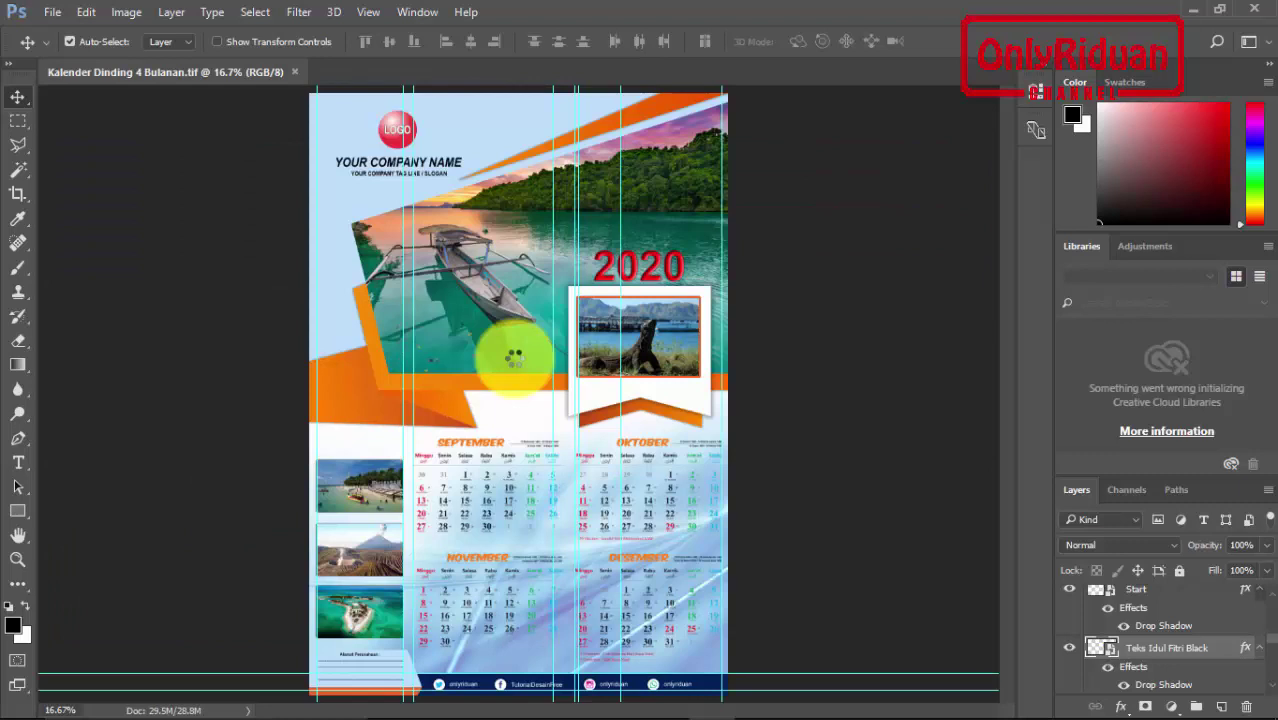
key(ctrl+w)
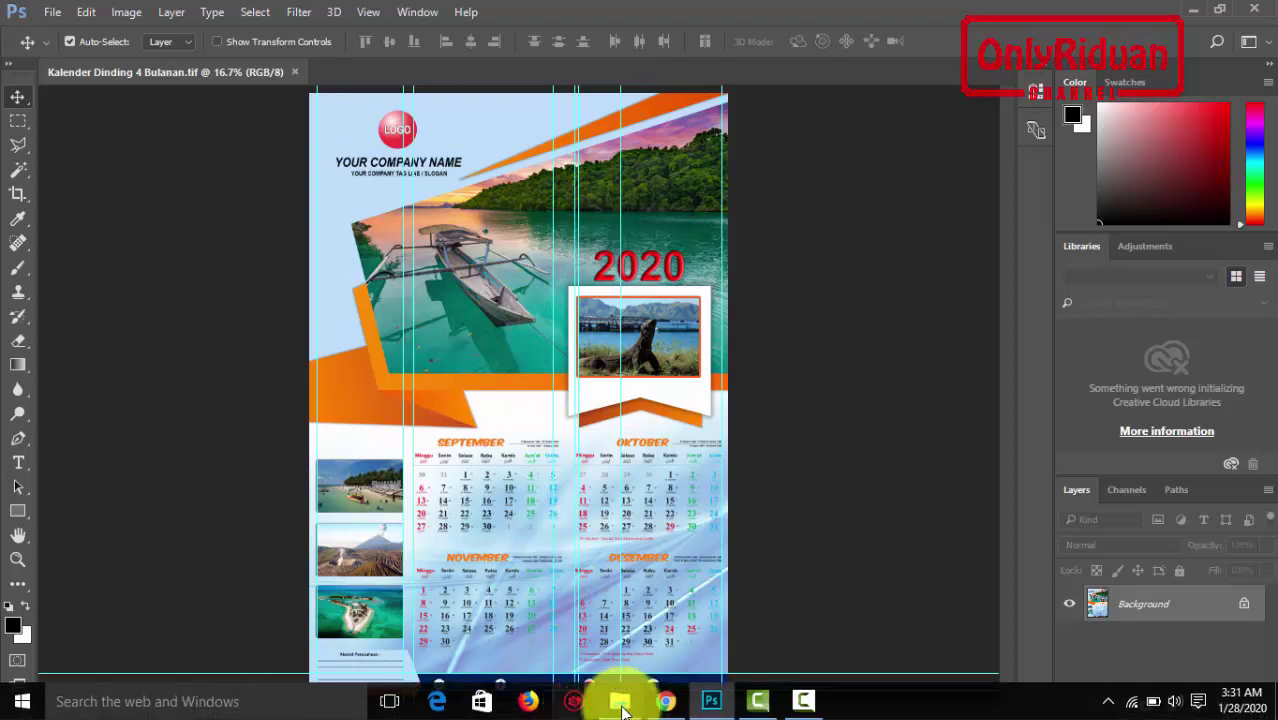
- Open Dokumen Onlyriduan.pdf from File Explorer's Pictures > SK folder
click(620, 700)
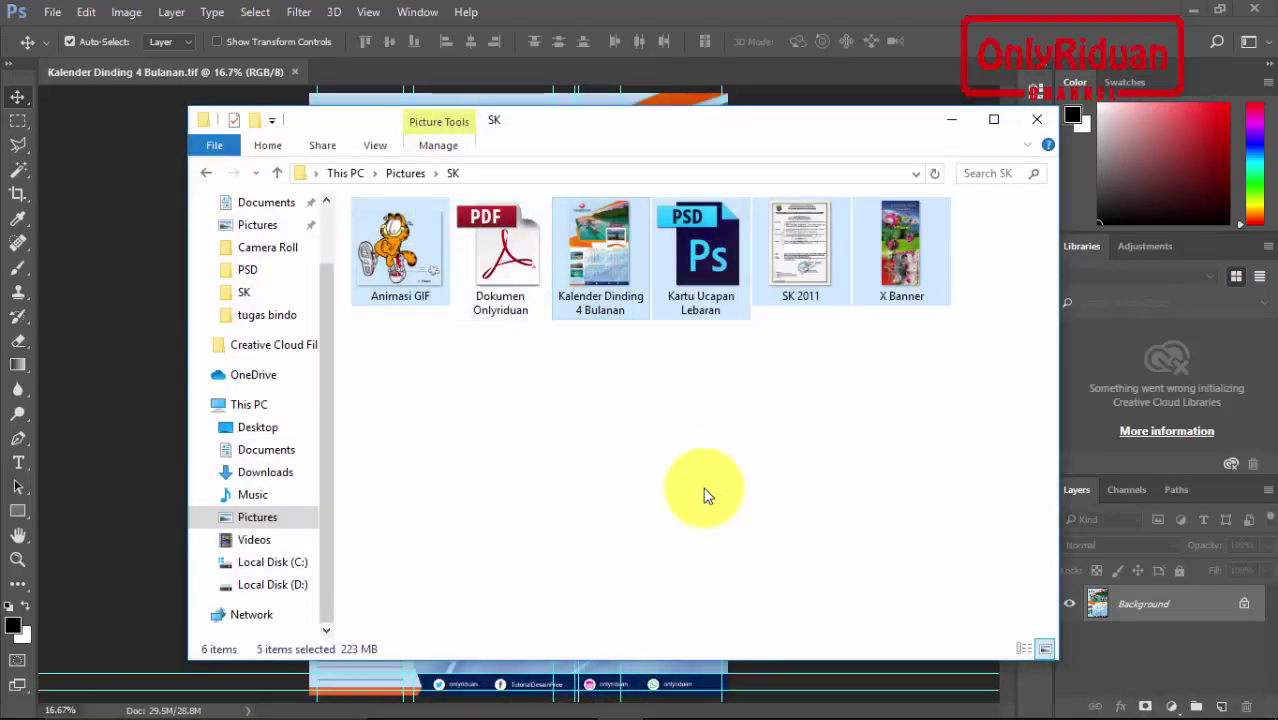
click(509, 272)
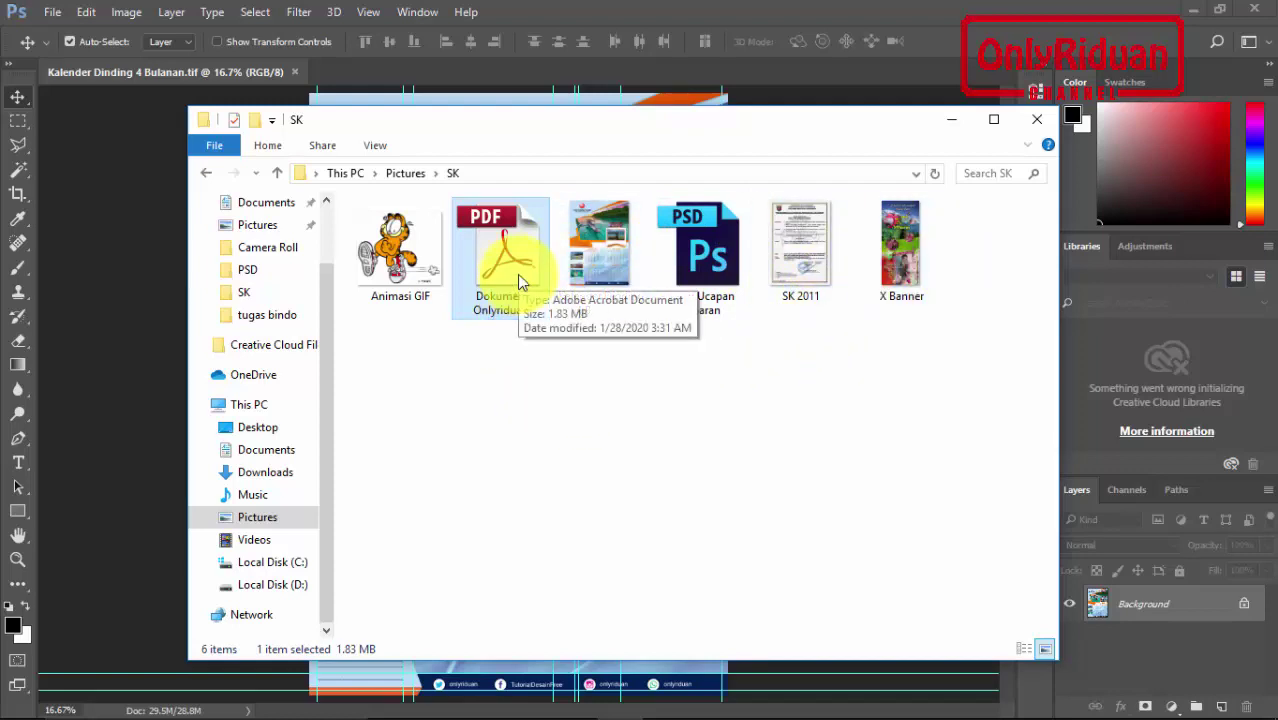
mouse_move(500, 250)
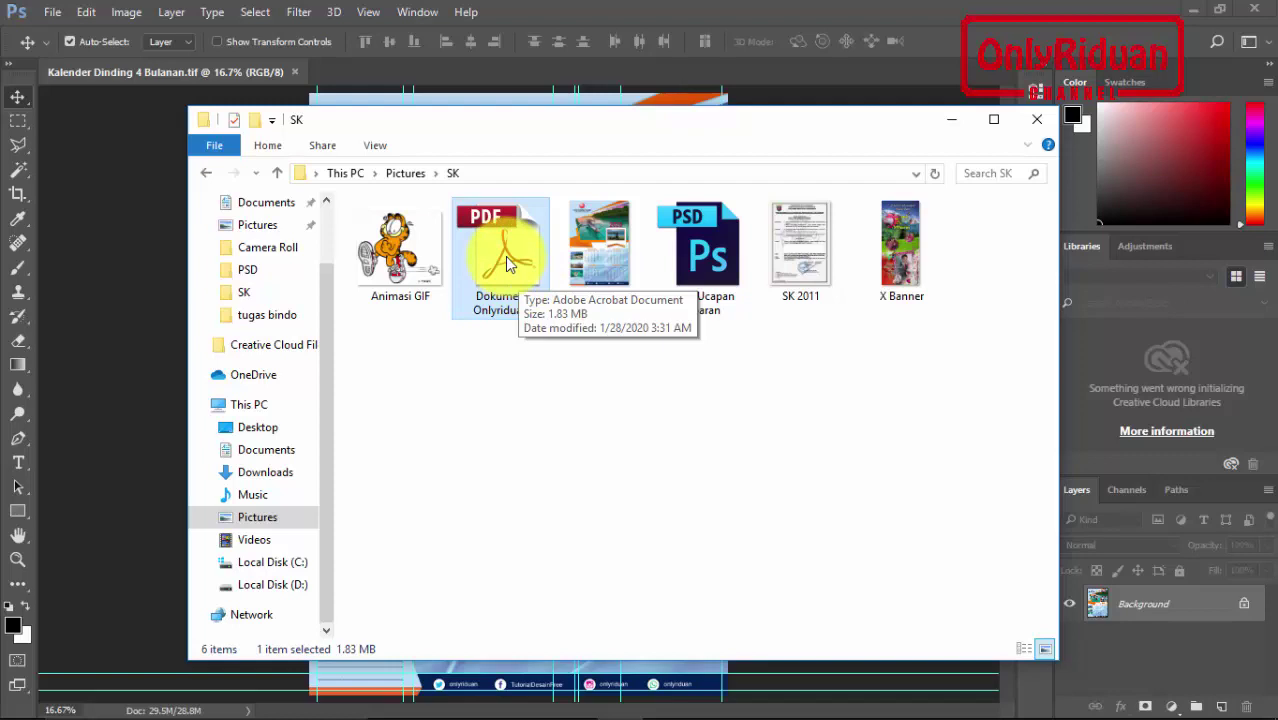
click(511, 258)
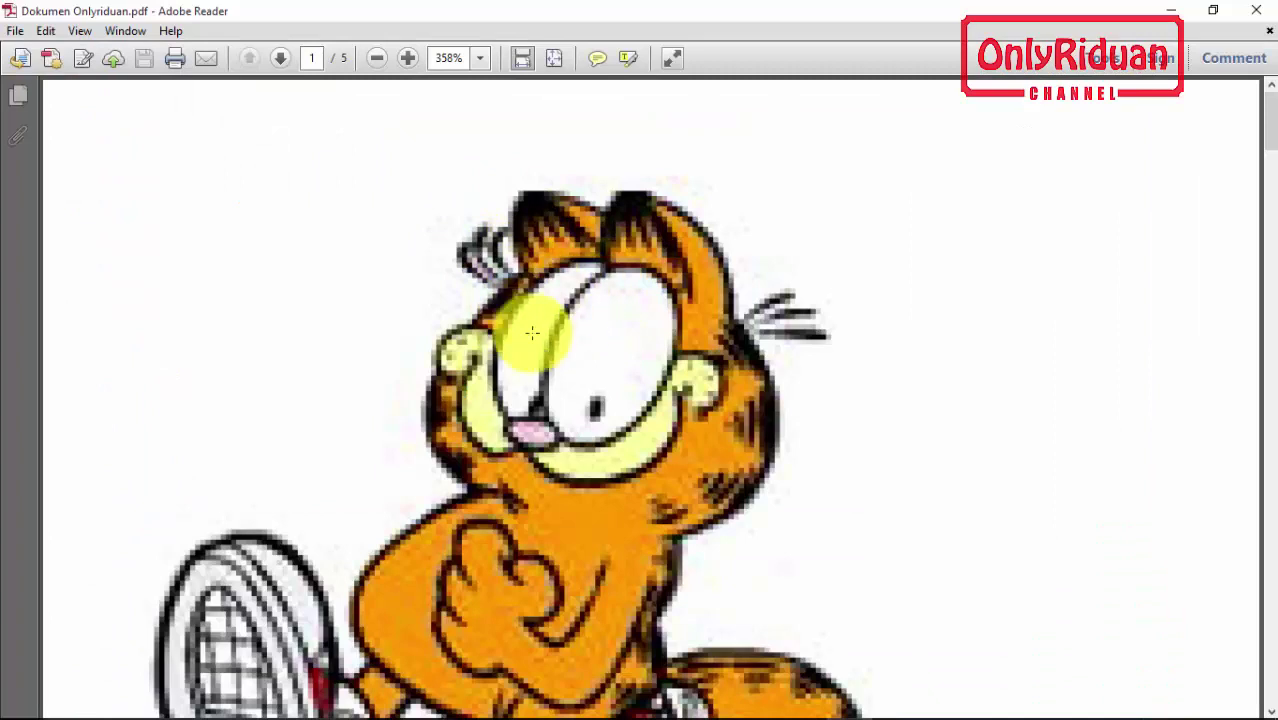
- Fit page 1 to the window, then step through to page 5, the wedding poster
click(553, 58)
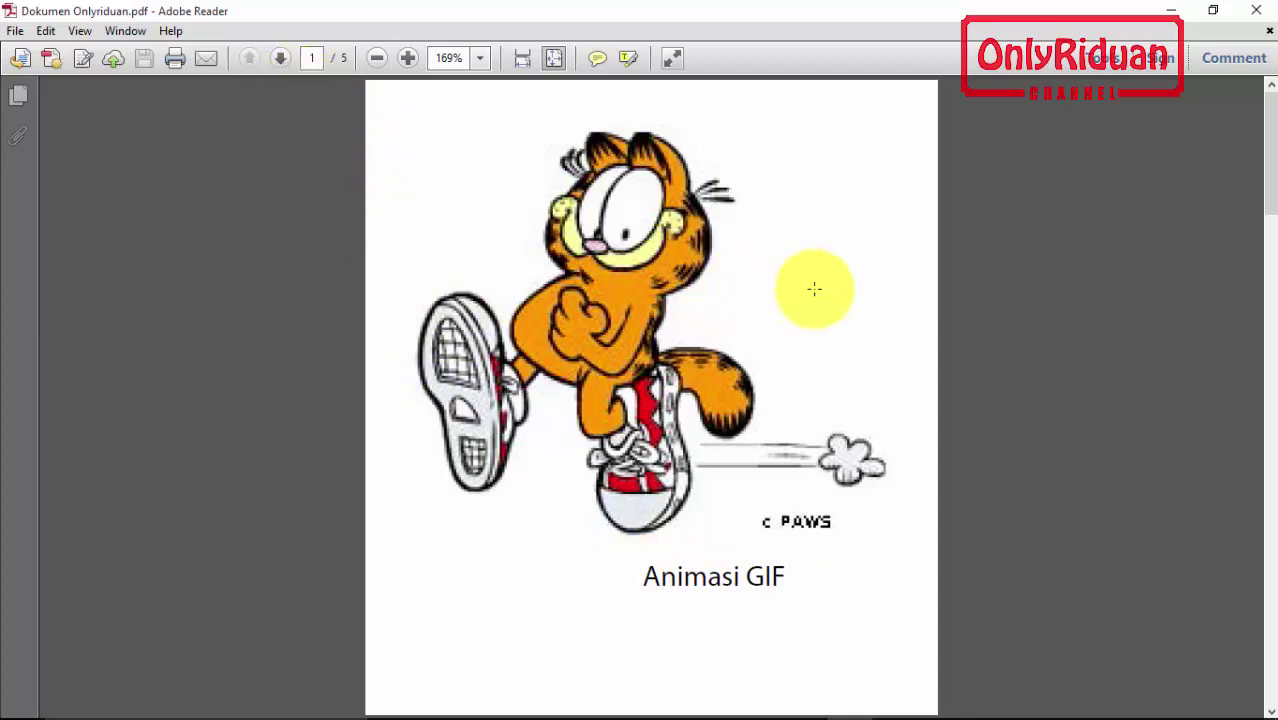
click(1270, 711)
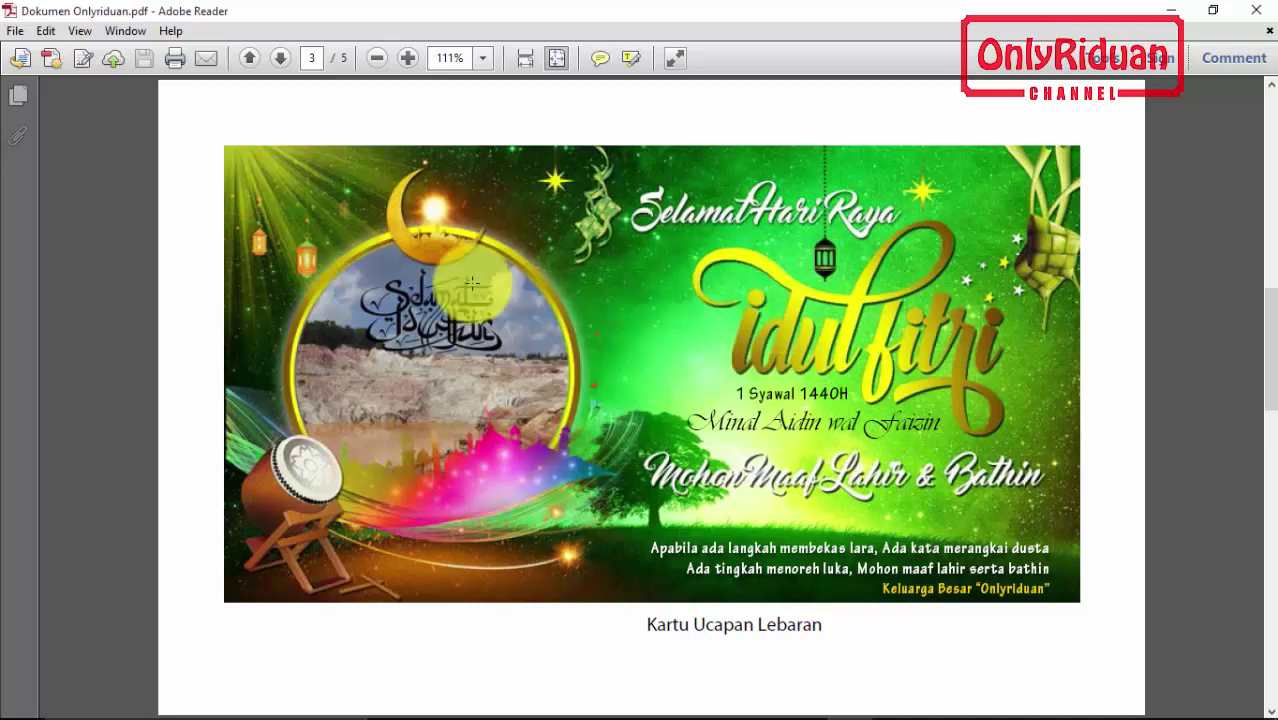
click(1268, 710)
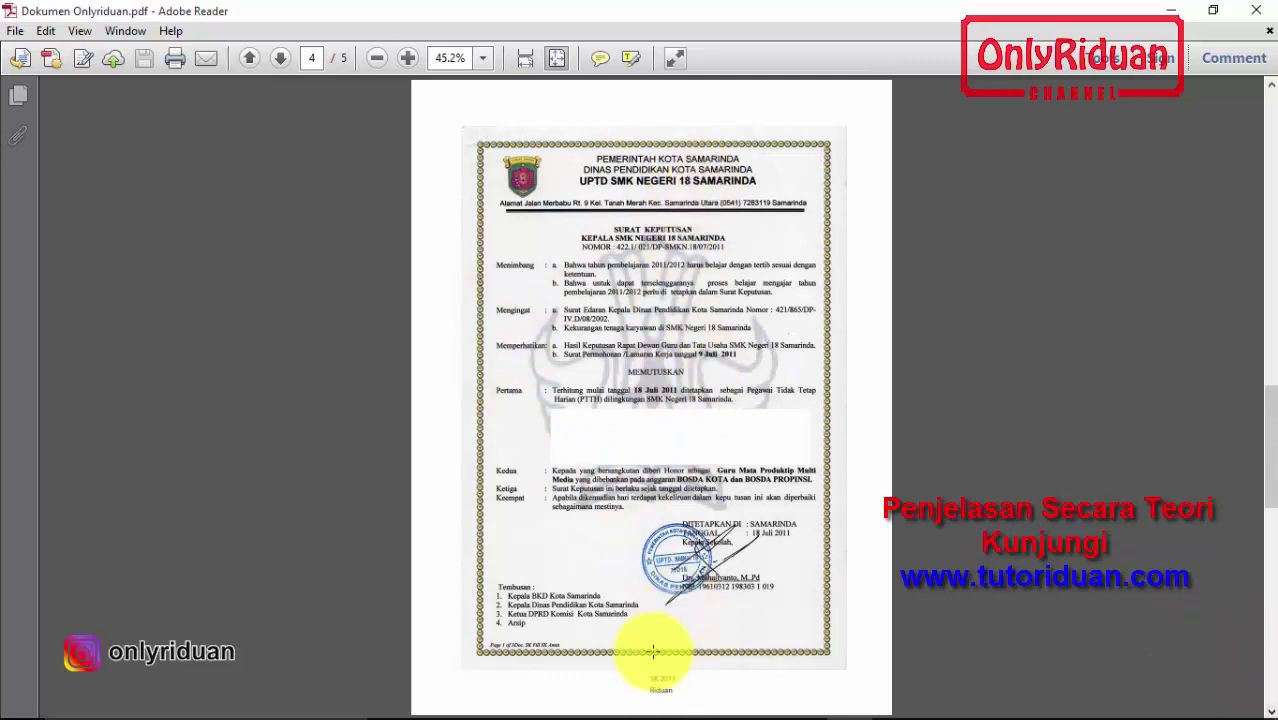
click(1269, 710)
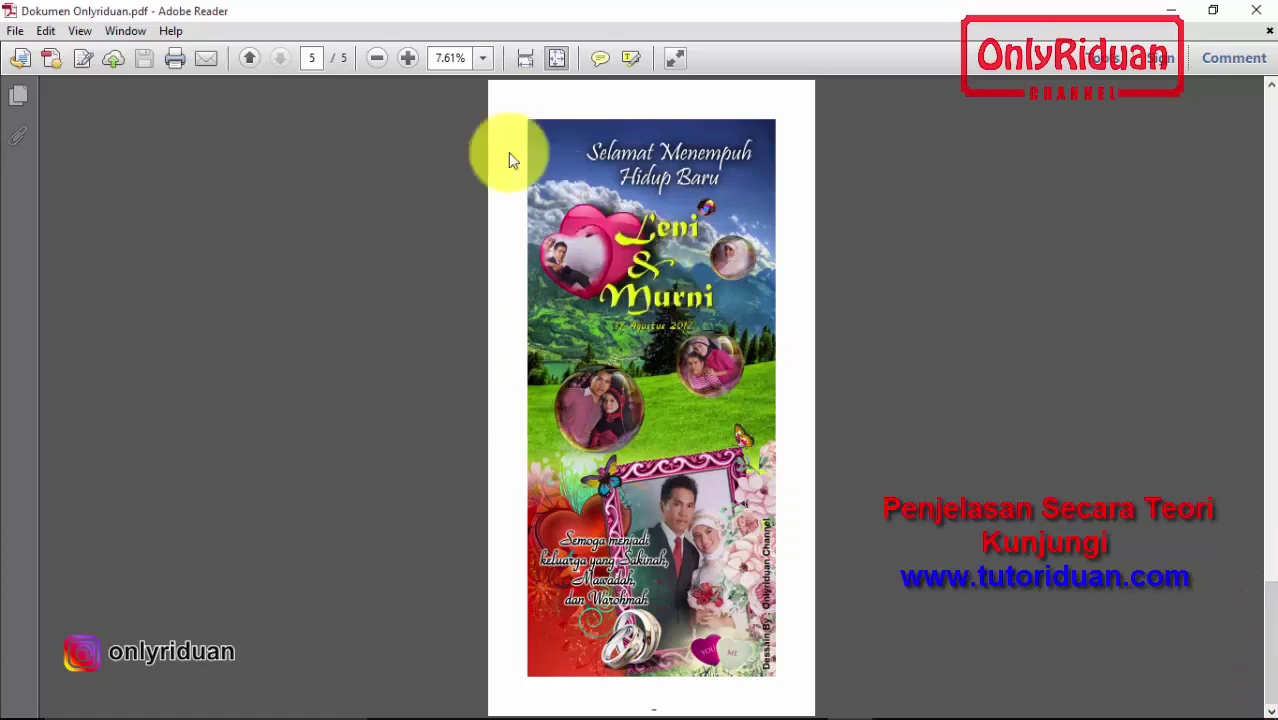
click(252, 57)
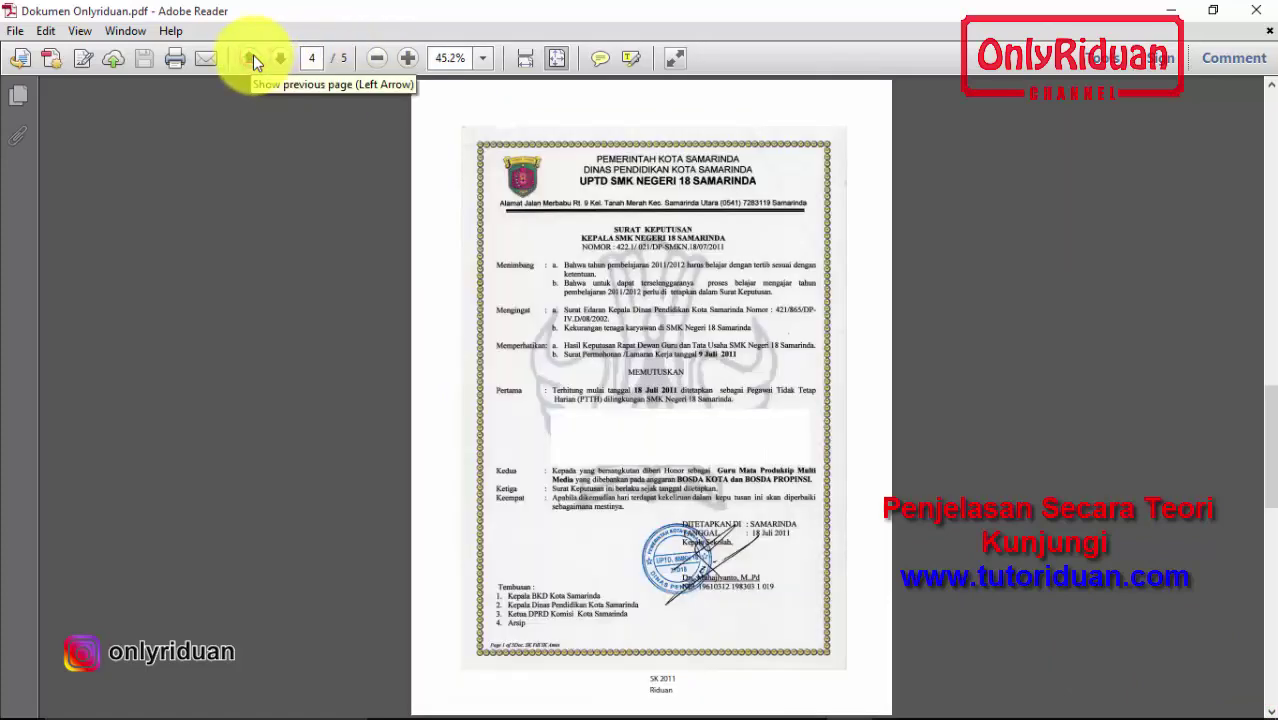
double_click(253, 57)
click(253, 57)
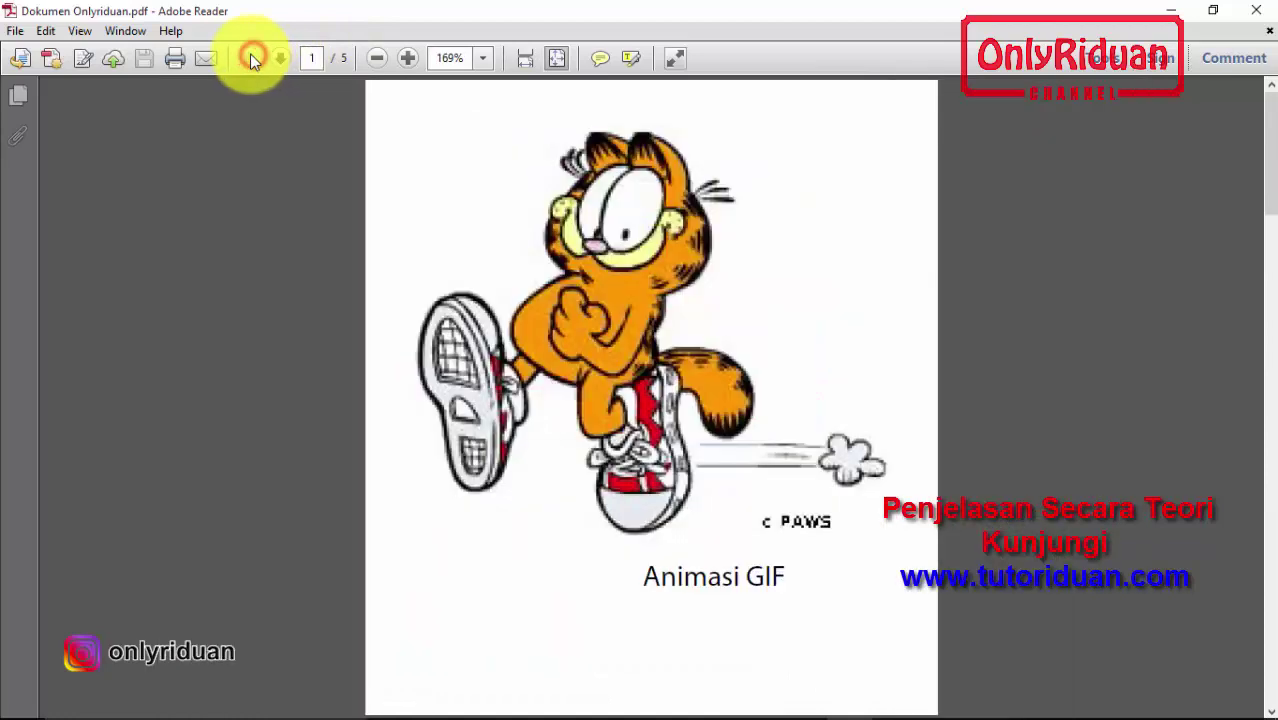
double_click(289, 62)
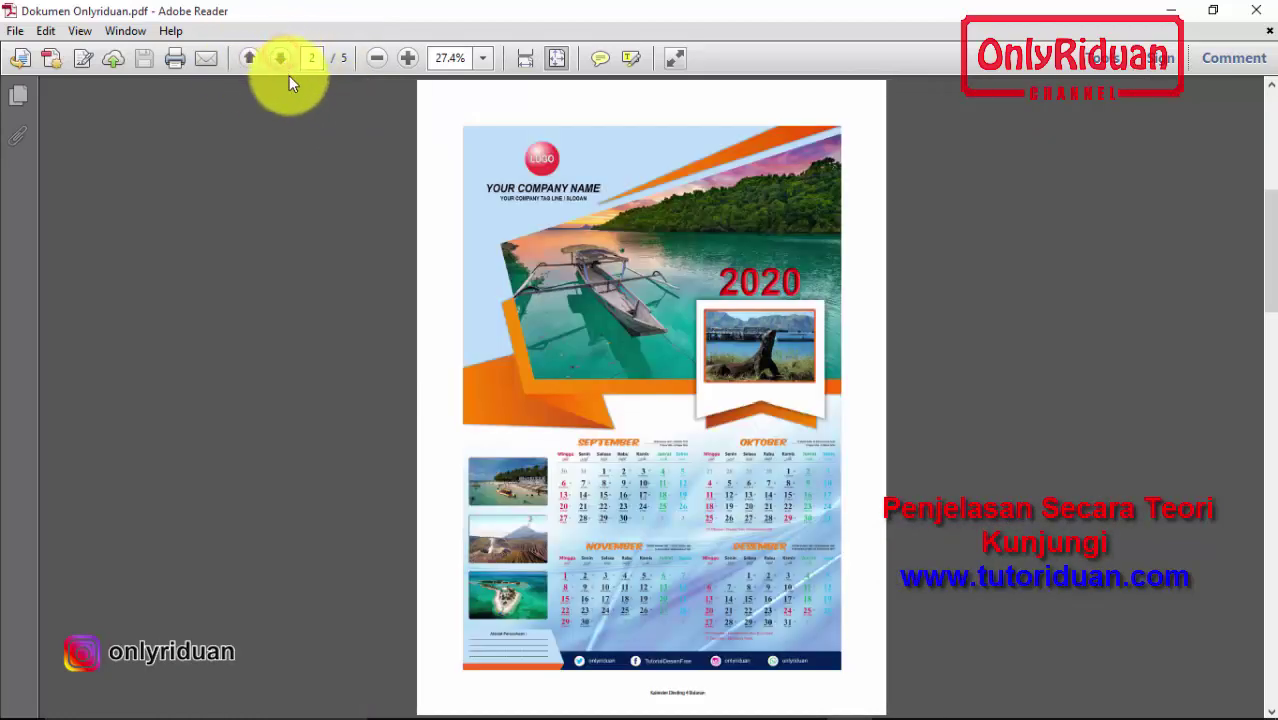
click(282, 58)
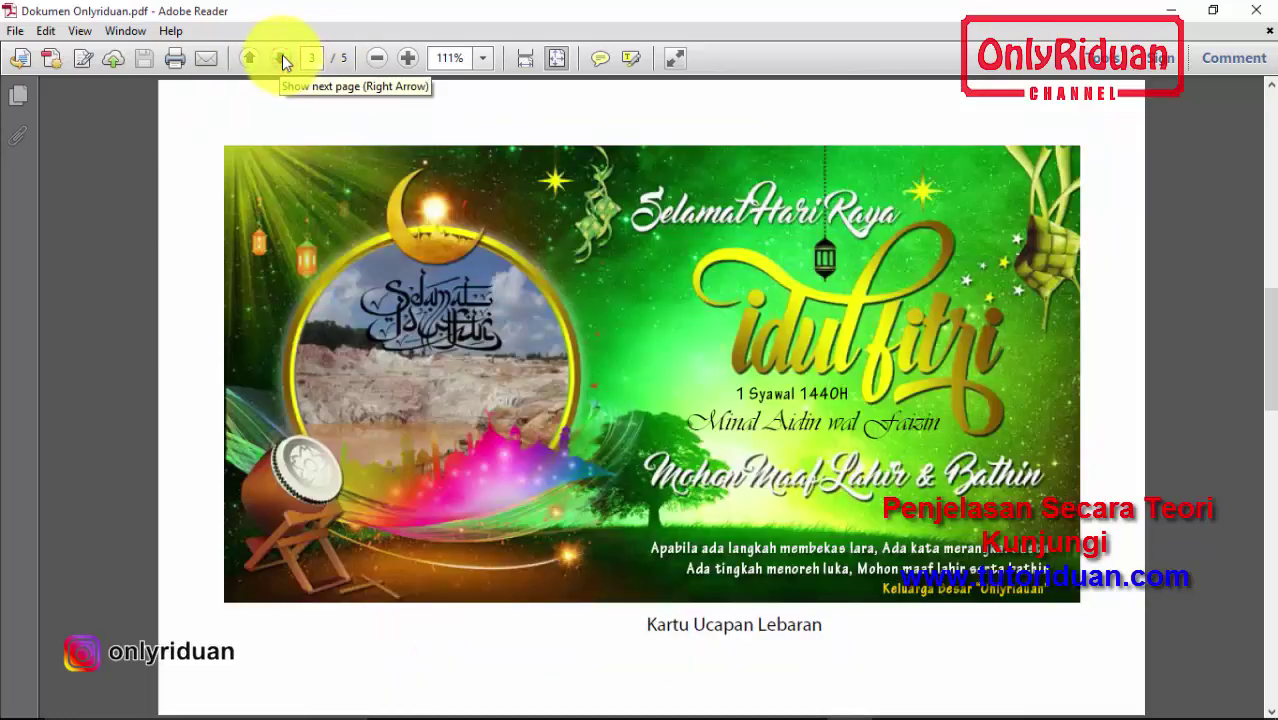
click(282, 56)
click(282, 57)
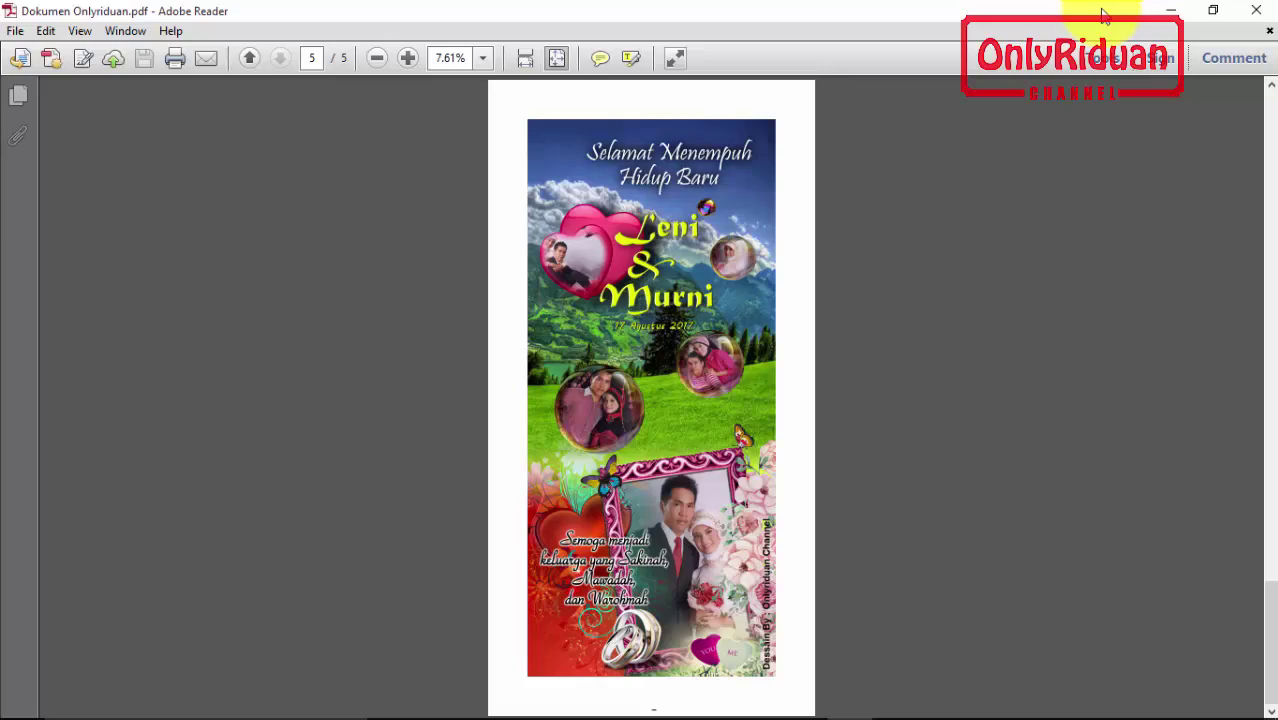
- Close the Adobe Reader window showing Dokumen Onlyriduan.pdf
click(1171, 10)
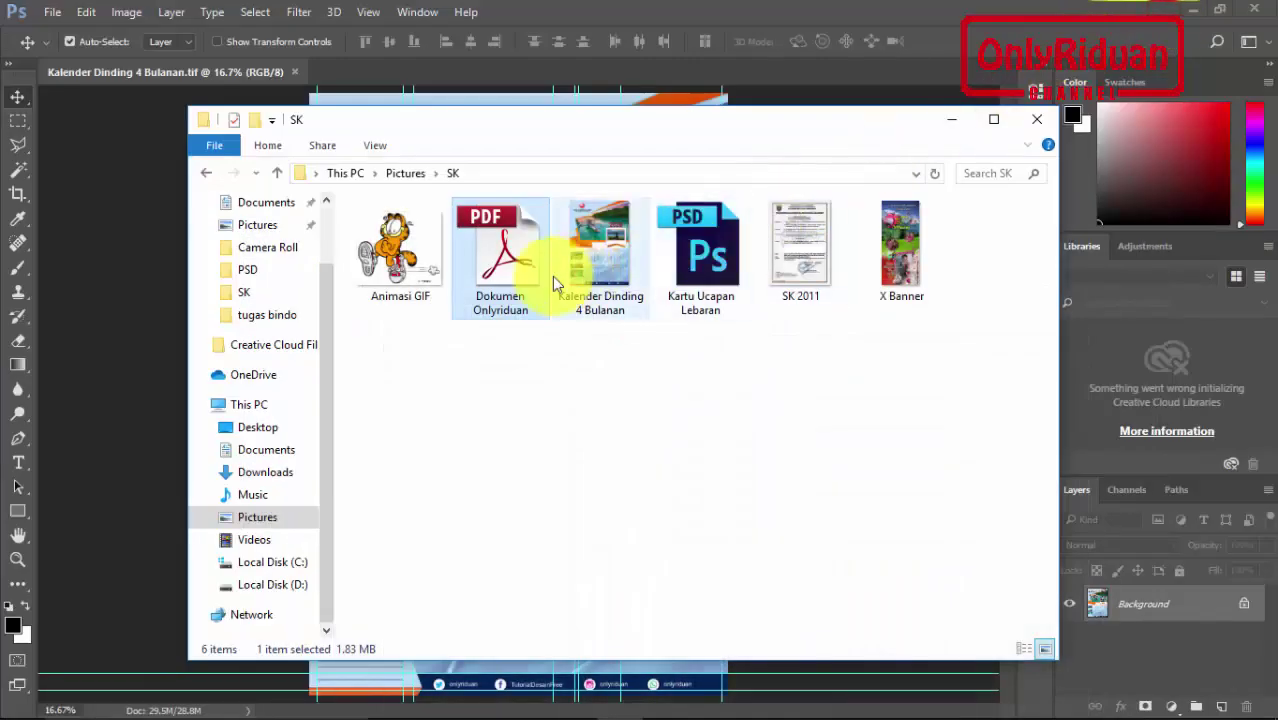